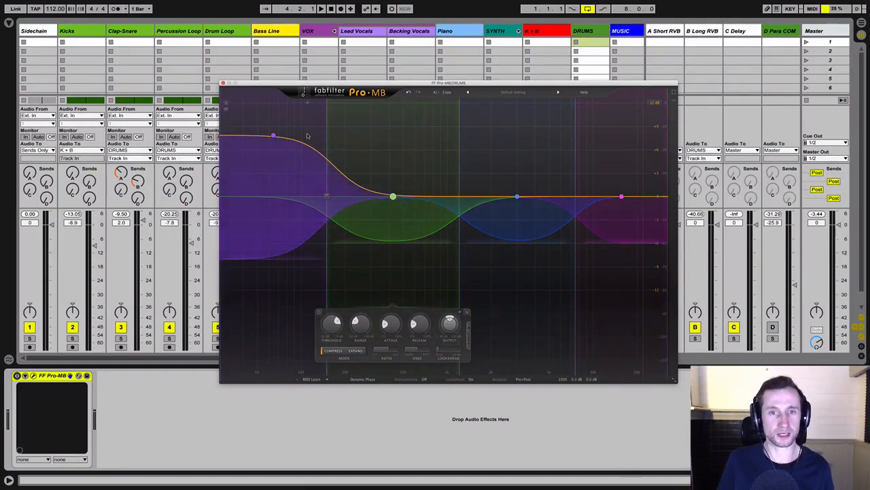
left_click_drag(310, 83, 330, 64)
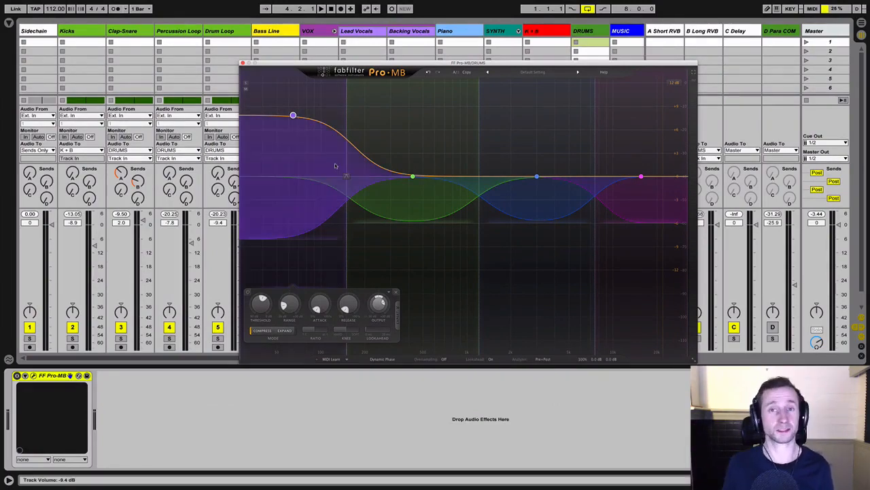
key("space")
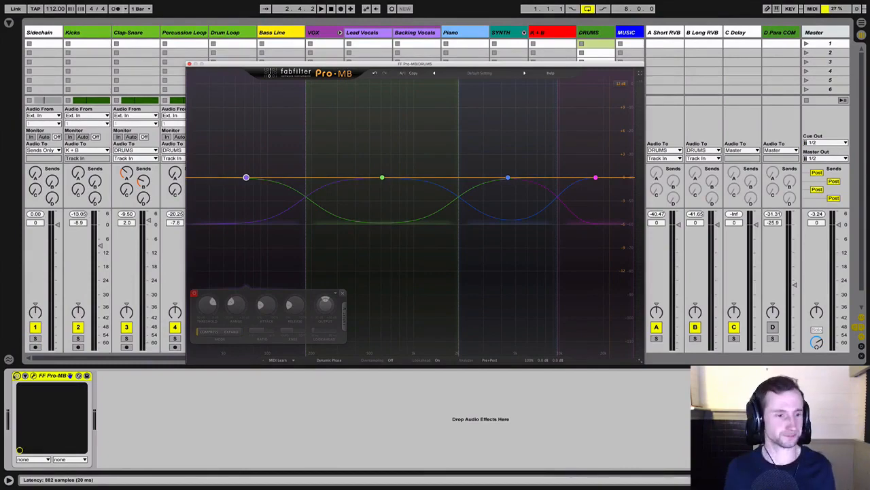
left_click(486, 135)
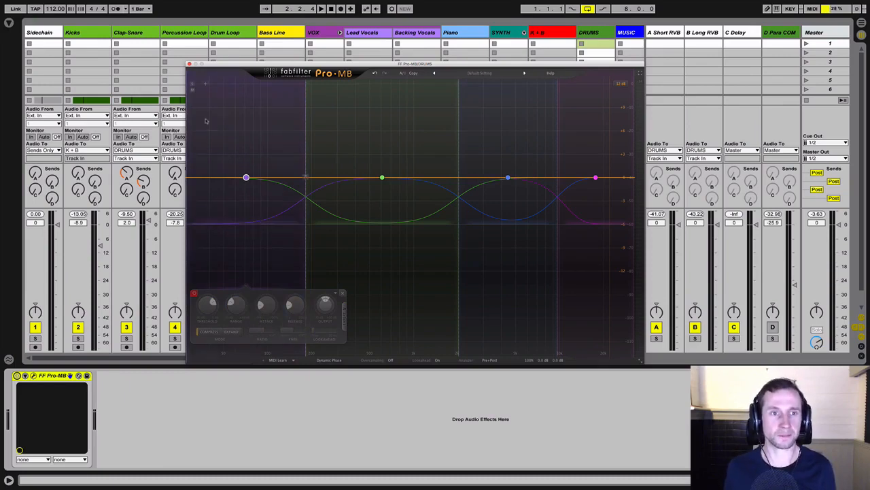
Step: Solo the lowest Pro-MB band during playback and tune its upper crossover to just under 200 Hz
left_click(193, 84)
key("space")
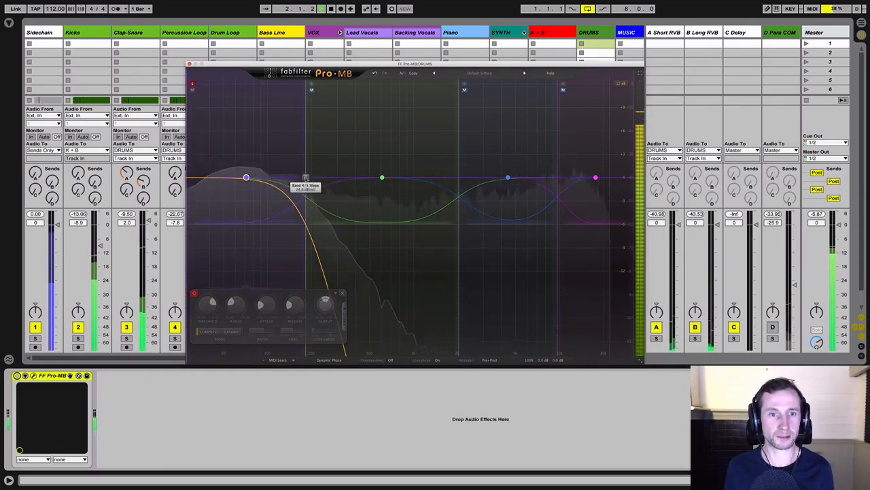
mouse_move(305, 179)
left_mouse_down()
mouse_move(228, 179)
mouse_move(303, 180)
left_mouse_up()
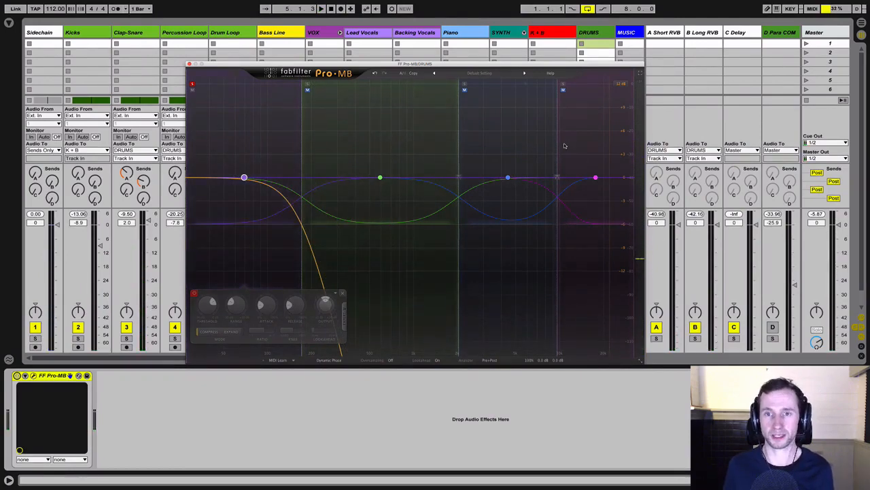
key("space")
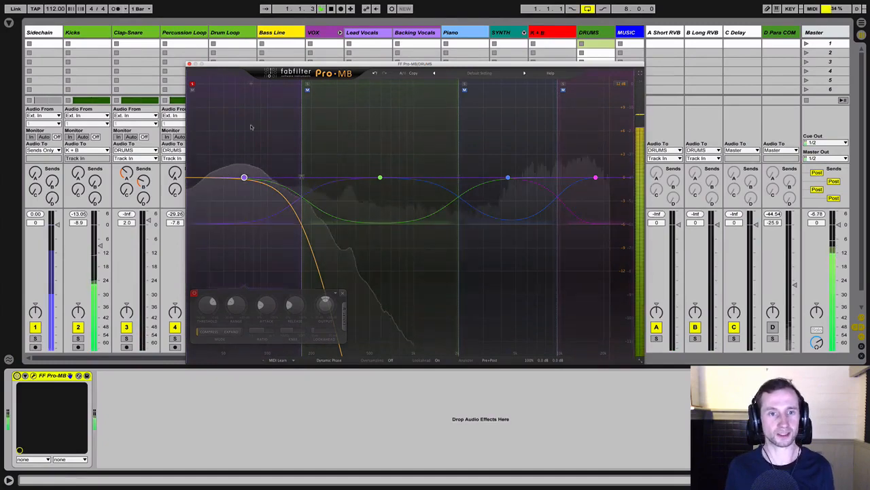
mouse_move(294, 179)
left_mouse_down()
mouse_move(219, 180)
mouse_move(308, 178)
left_mouse_up()
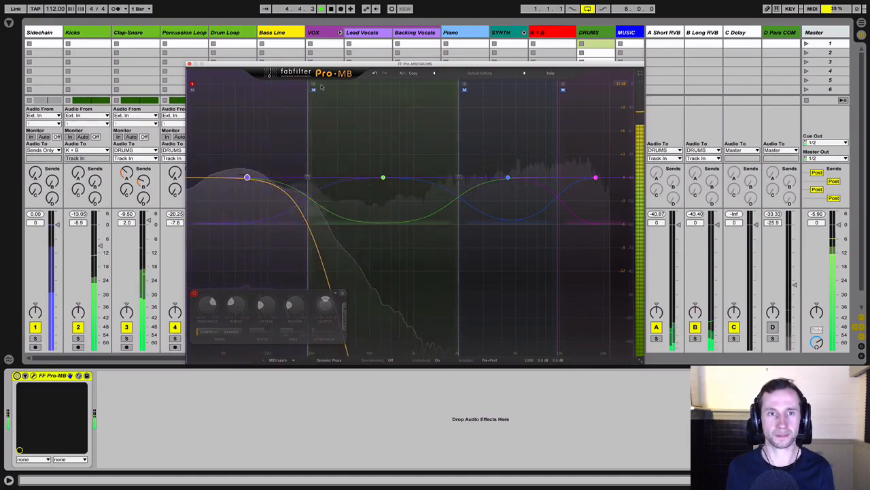
Step: Audition the three upper bands in solo and lower the highest crossover to about 7.5 kHz
left_click(313, 85)
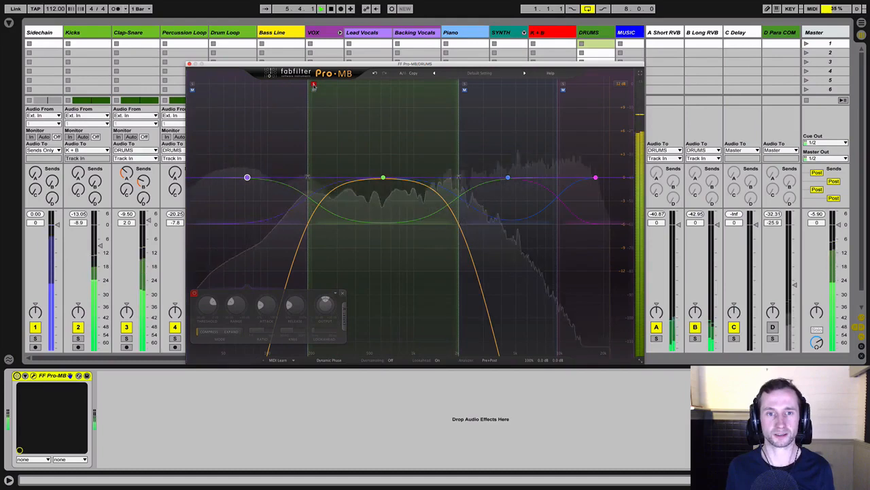
left_click(464, 85)
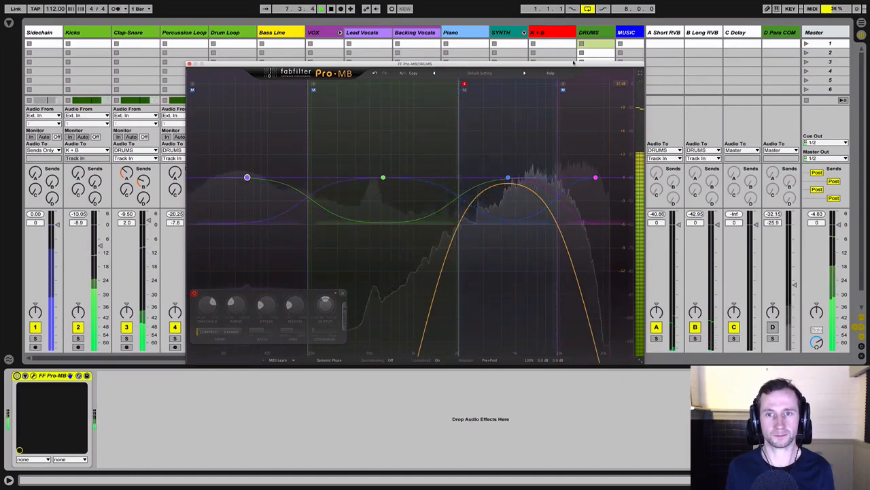
left_click(563, 85)
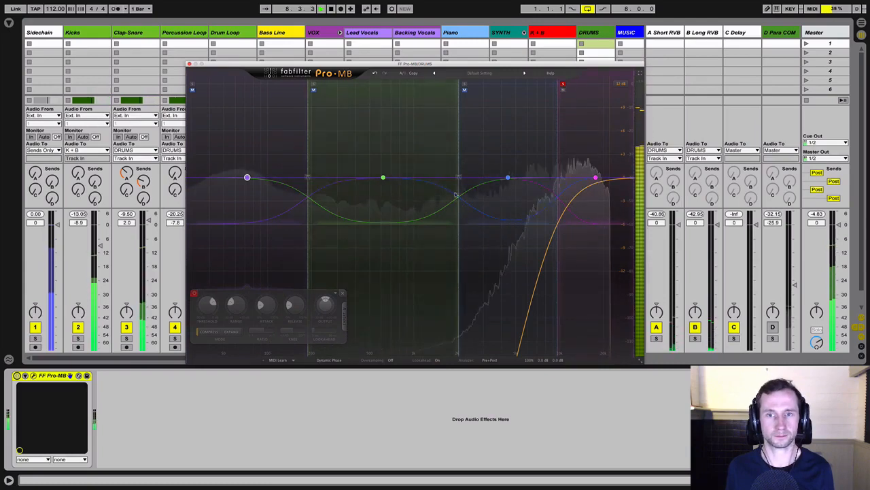
left_click_drag(556, 178, 541, 178)
left_click(465, 84)
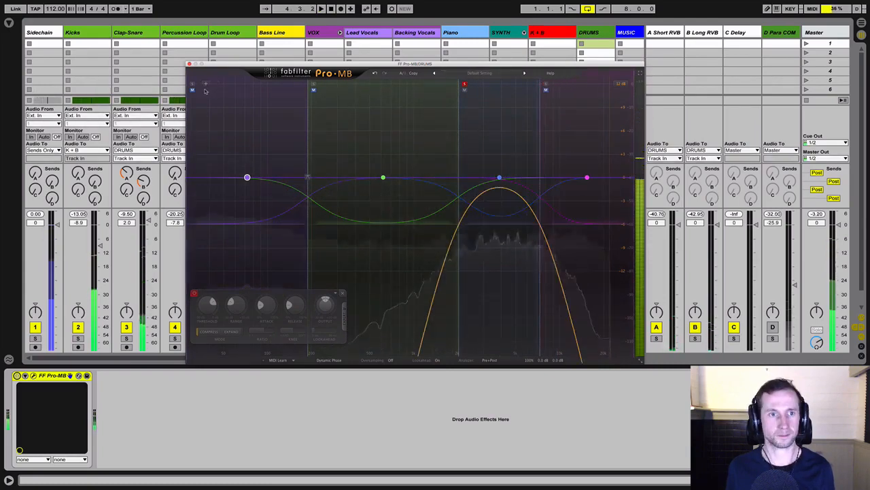
Step: Solo the low band, enable its compression with a lower threshold, and compare it with the band bypassed
left_click(465, 84)
key("space")
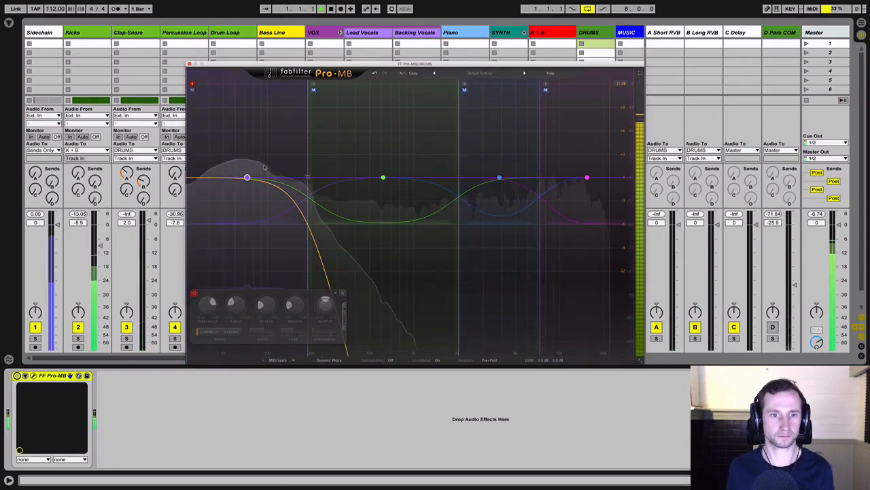
left_click(195, 294)
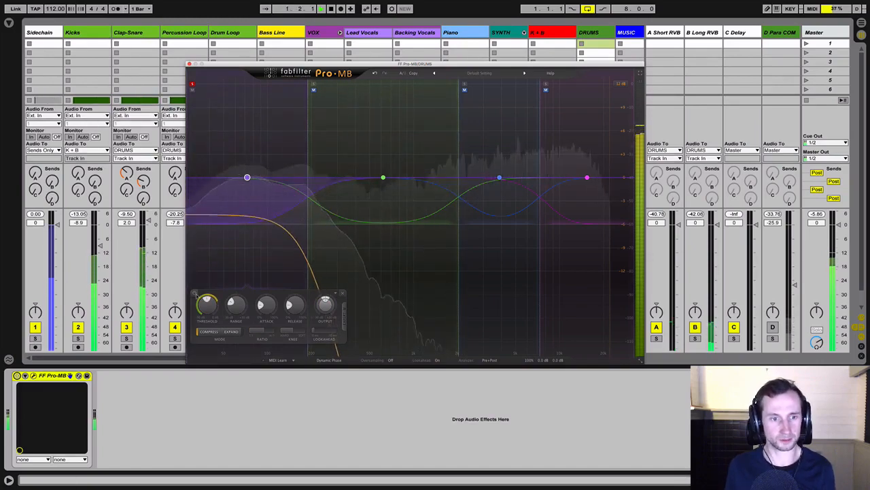
left_click(194, 294)
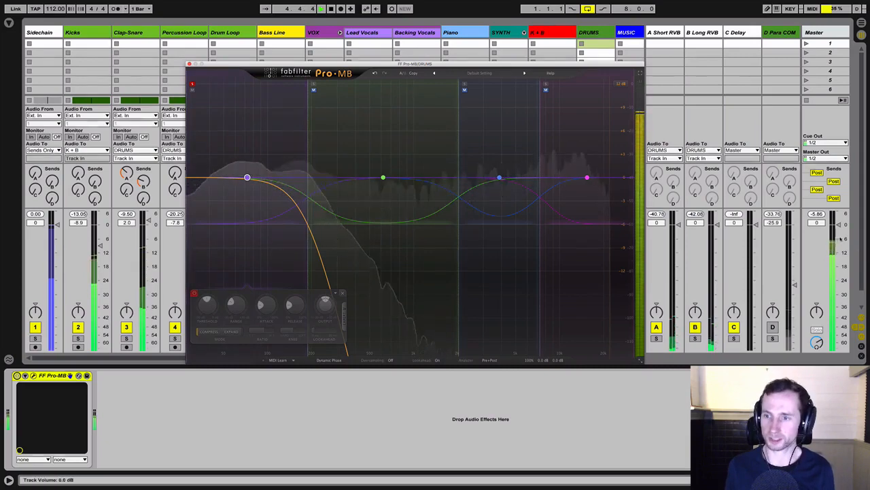
left_click(194, 293)
left_click(195, 293)
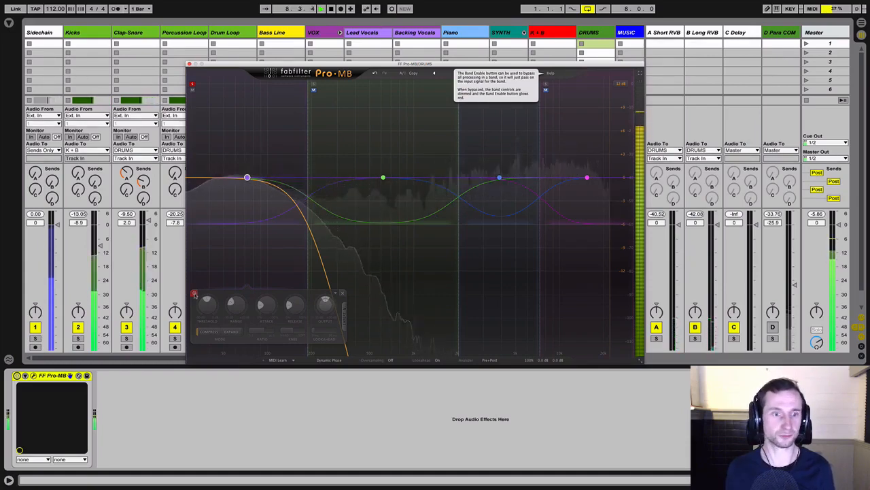
Step: Re-enable the low band, raise its output by about 5.5 dB, and compare it with the band bypassed
left_click(194, 294)
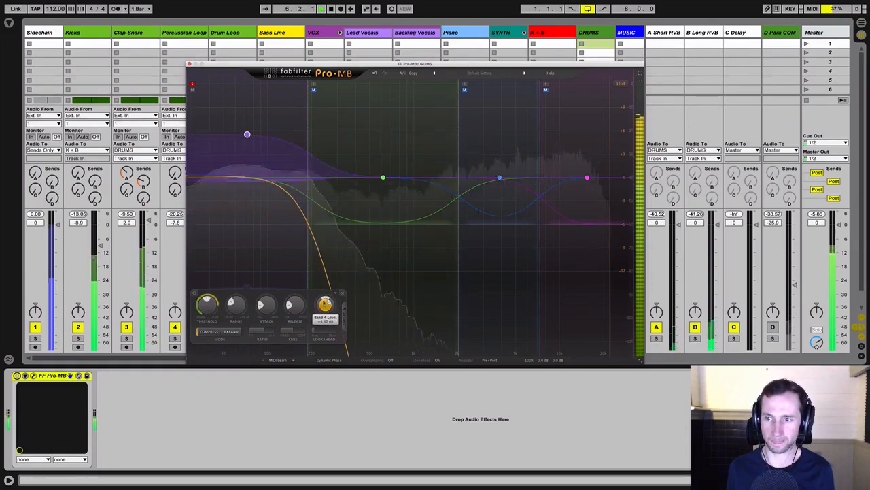
left_click(194, 294)
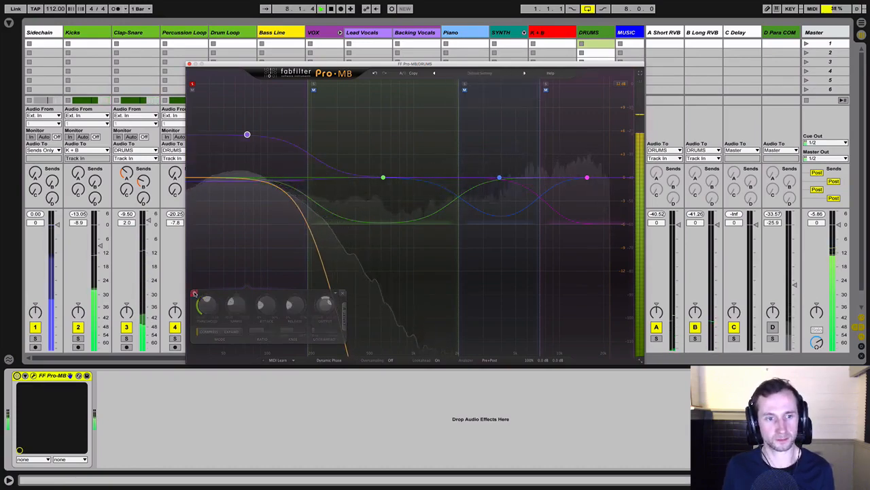
left_click(194, 294)
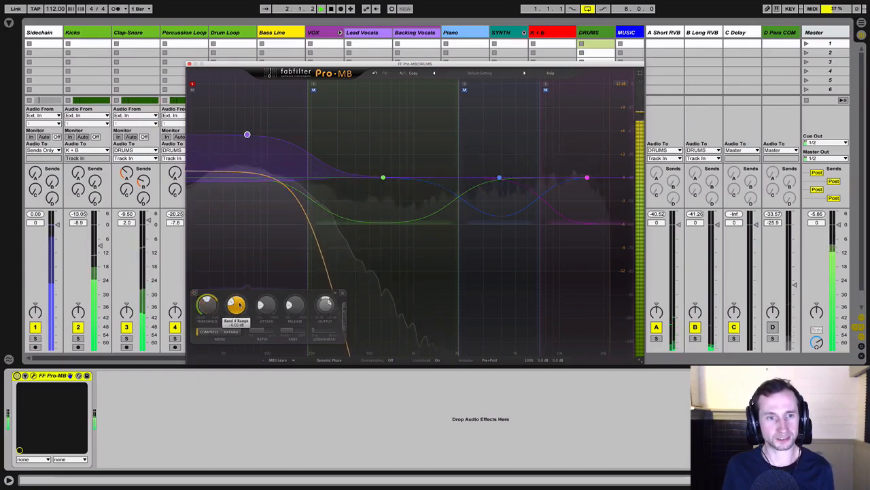
Step: Deepen the low band's compression range and raise its output well above 12 dB, checking it against the bypassed band
left_click_drag(239, 305, 239, 314)
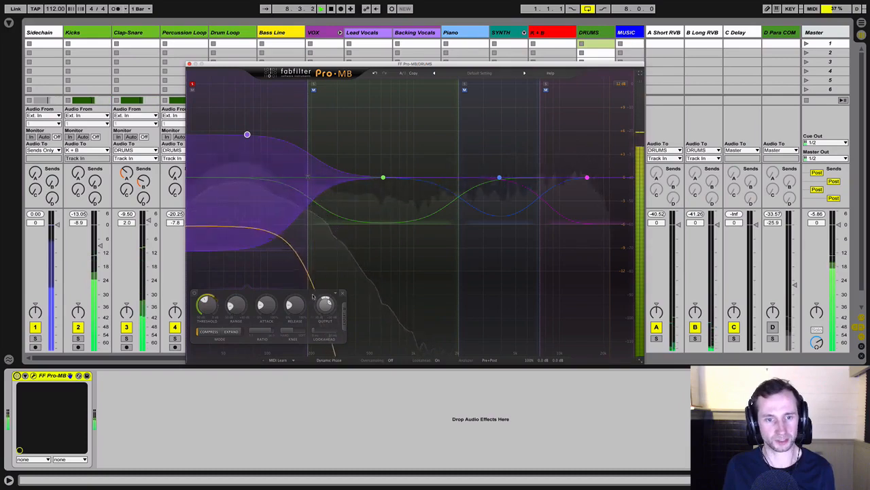
left_click_drag(326, 304, 332, 286)
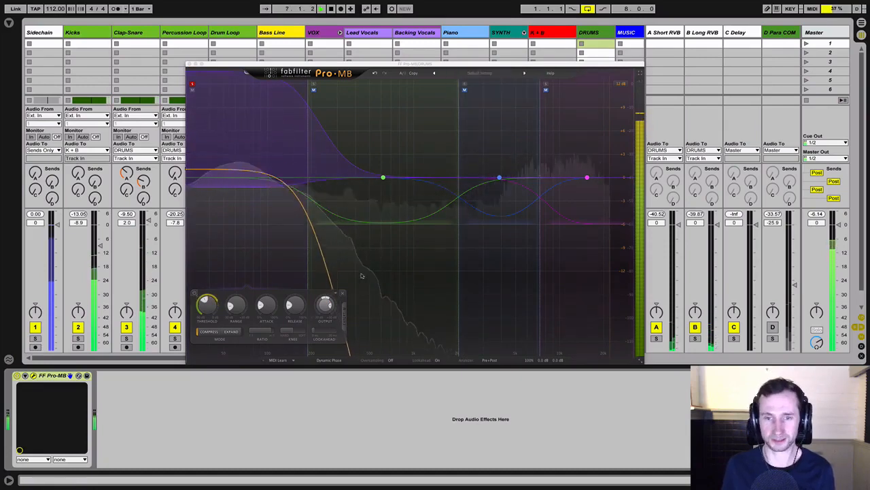
left_click(194, 295)
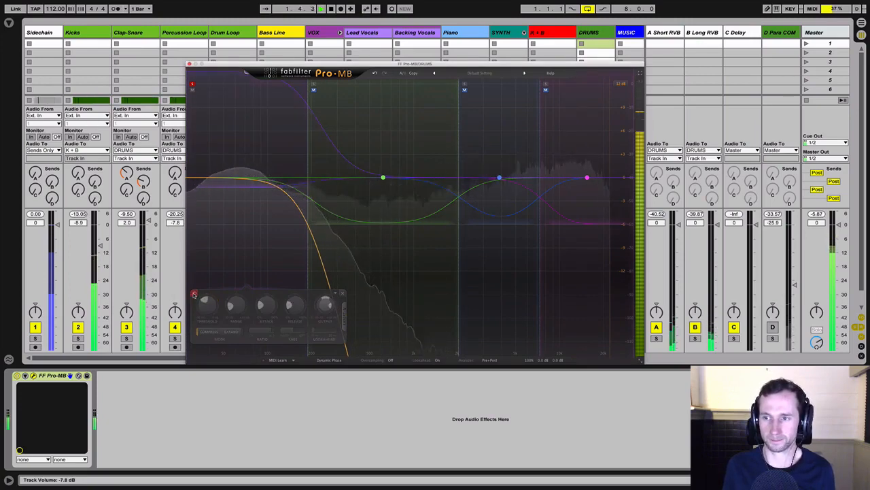
left_click(193, 294)
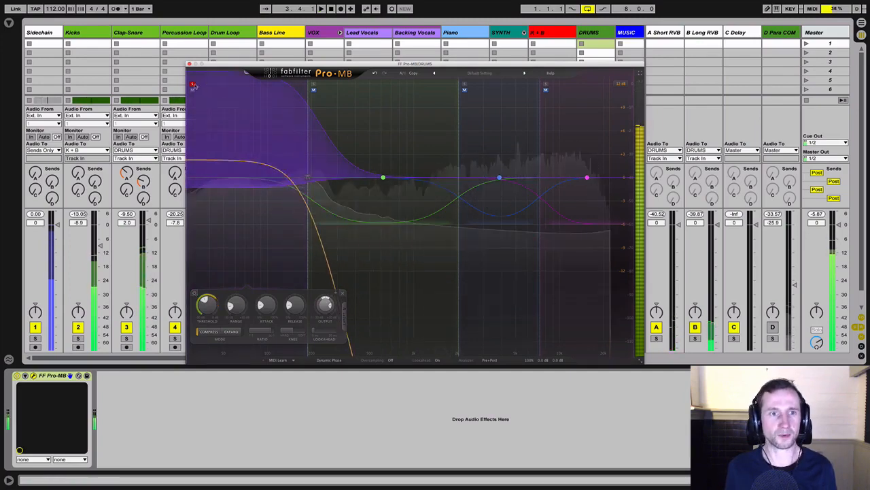
Step: Take the low band out of solo and compare the full drum bus with Pro-MB switched off and on
key("space")
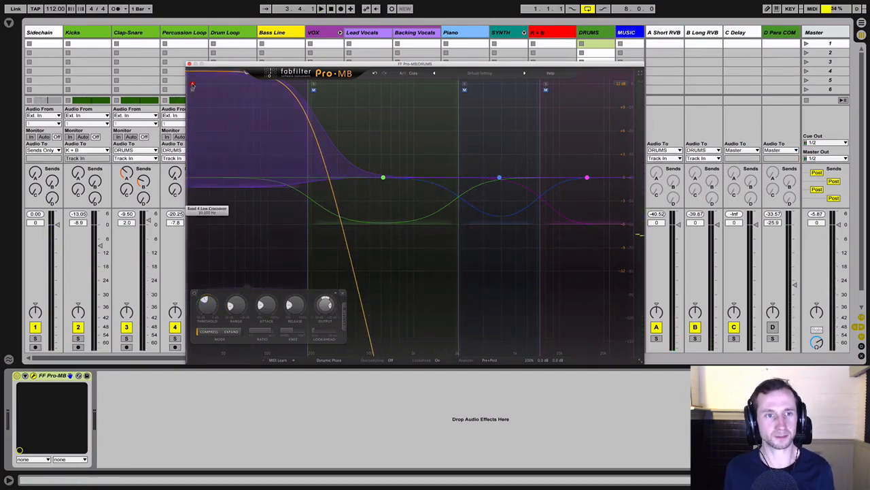
key("space")
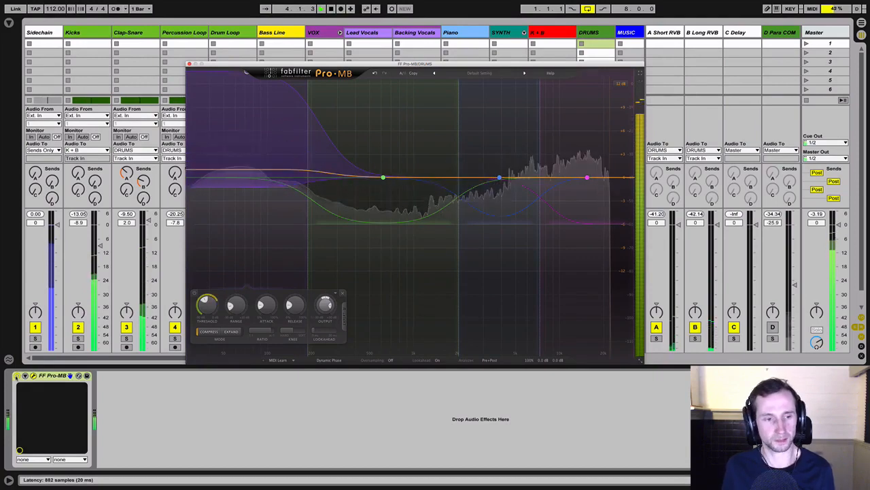
left_click(17, 375)
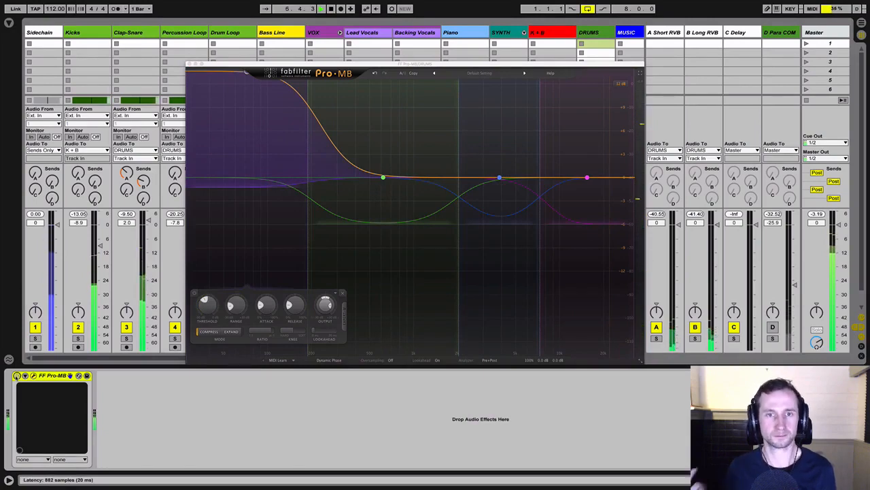
left_click(16, 375)
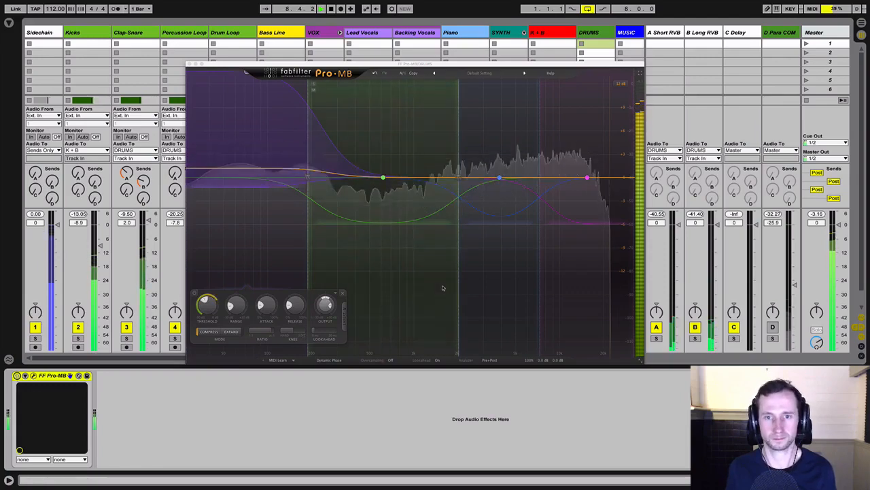
key("space")
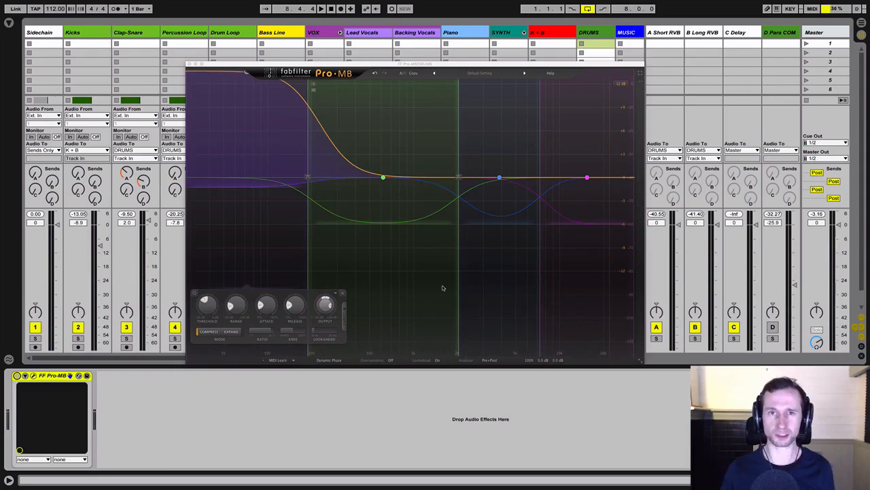
Step: Solo and enable the highest band during playback, giving it a lower threshold, a slower attack and a deeper compression range
left_click(602, 133)
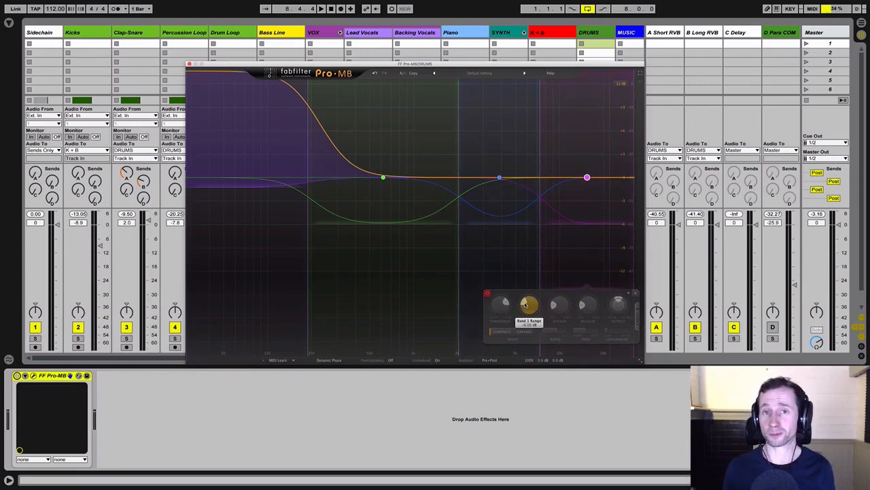
key("space")
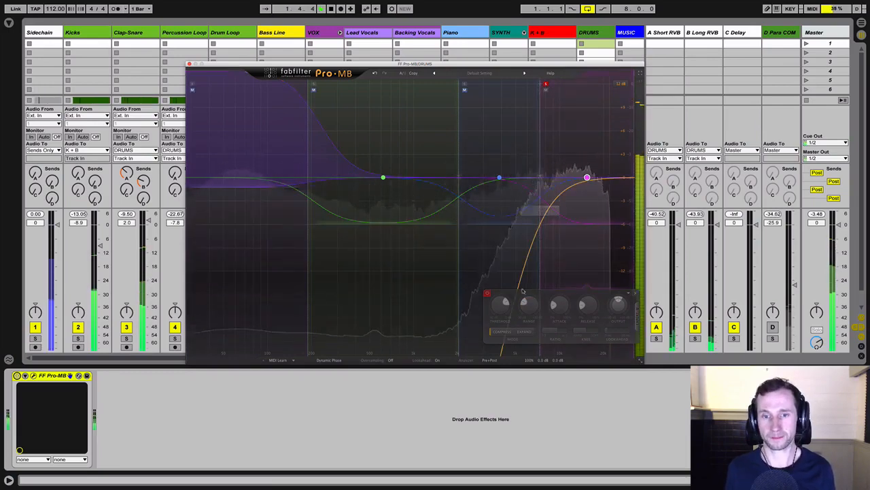
left_click(487, 293)
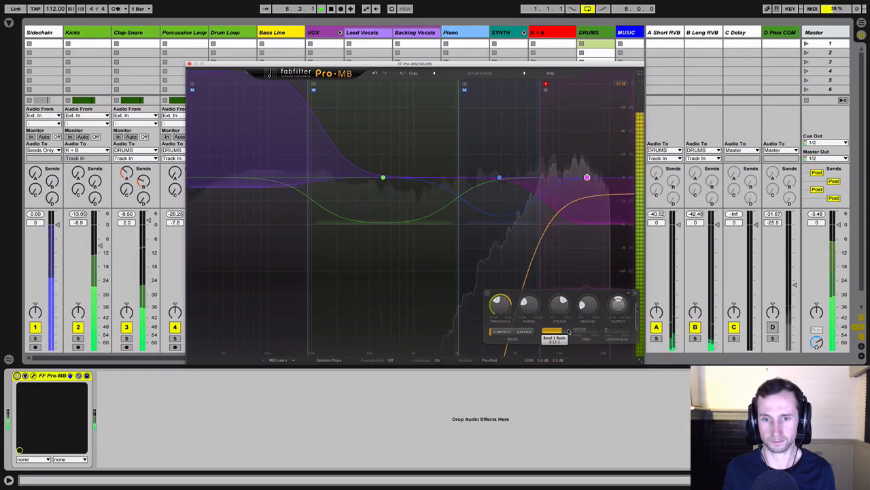
left_click_drag(527, 310, 529, 321)
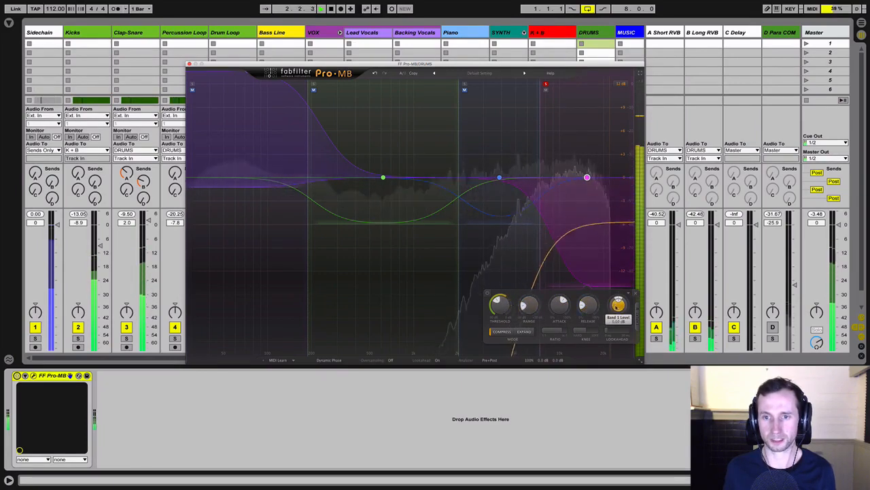
Step: Set the high band's output to about +6 dB, checking it against bypass, and take the band out of solo
left_click_drag(618, 304, 615, 278)
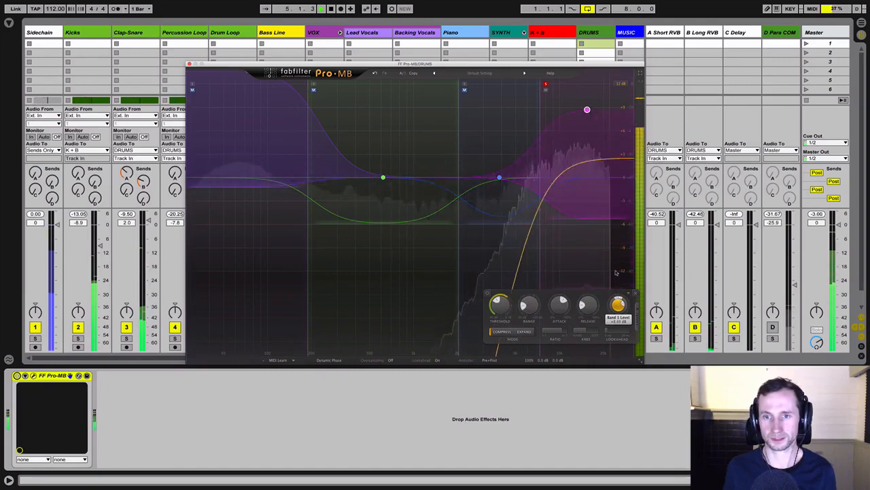
left_click(487, 296)
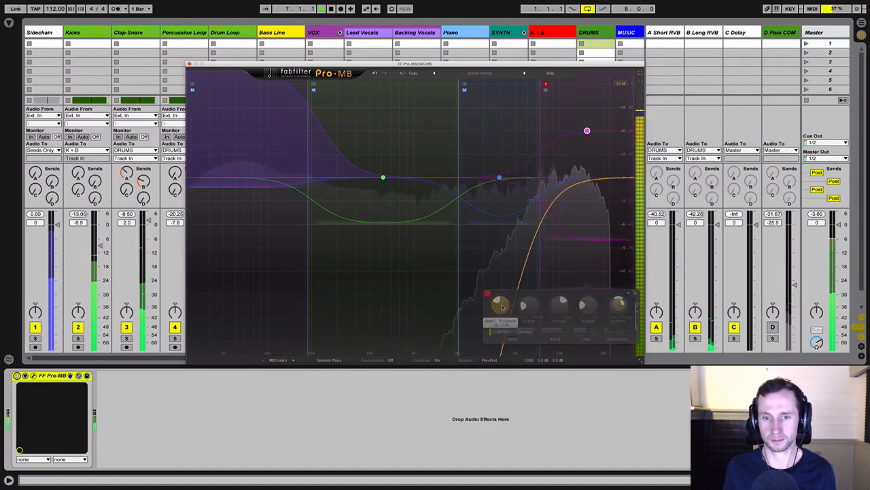
left_click(488, 295)
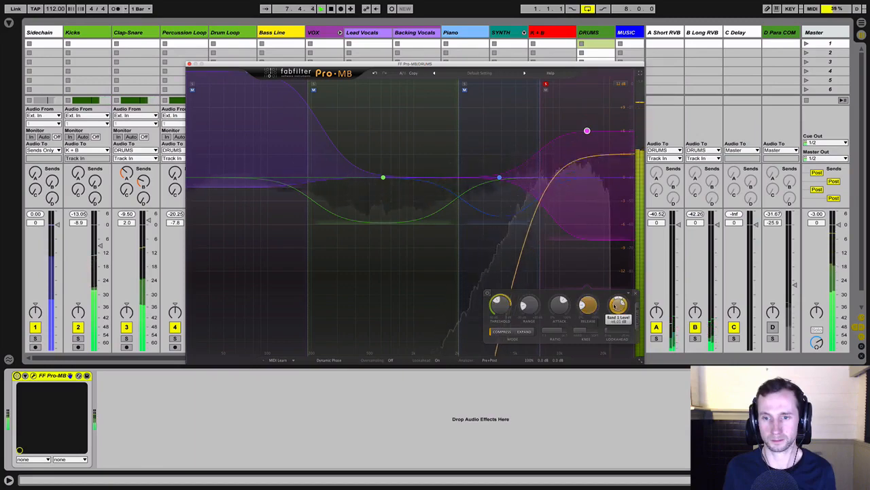
left_click(546, 85)
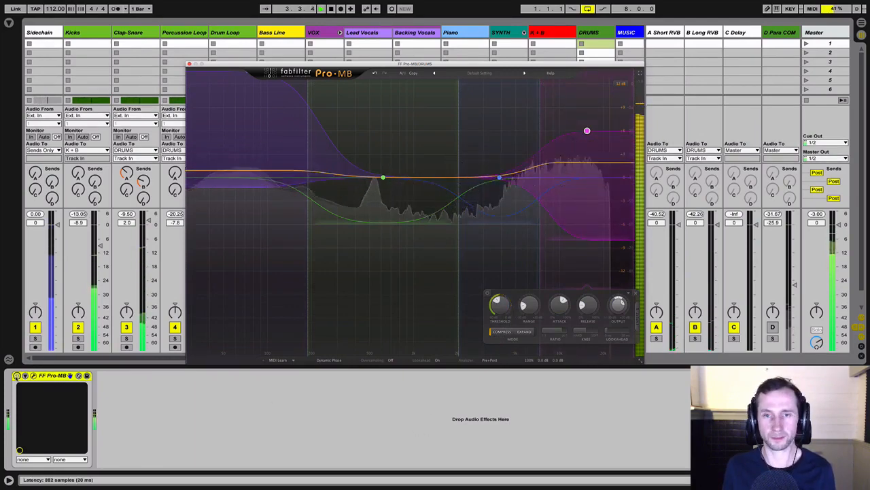
Step: Compare the drum bus with Pro-MB off and on, and raise the high band's output to about +11 dB during playback
left_click(17, 376)
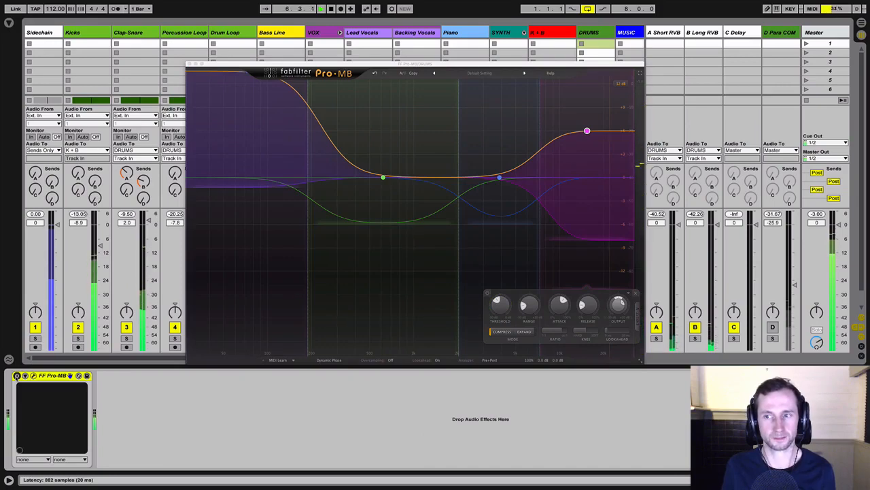
left_click(17, 376)
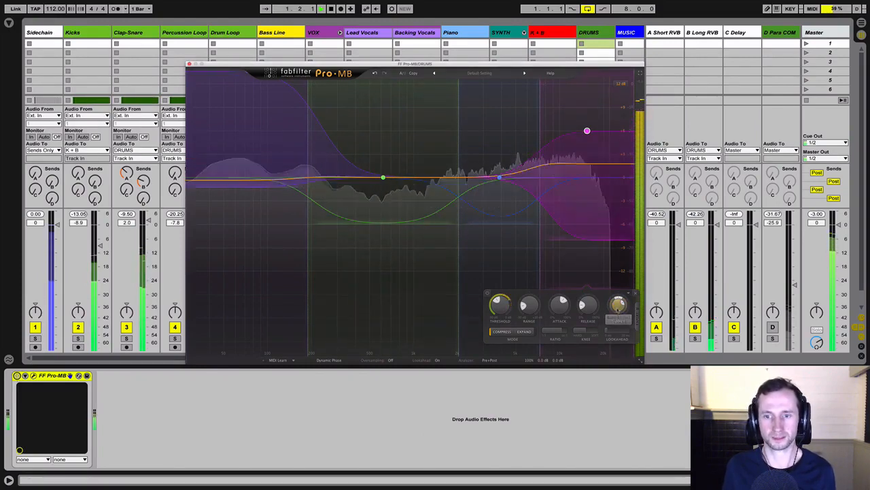
left_click_drag(618, 304, 618, 292)
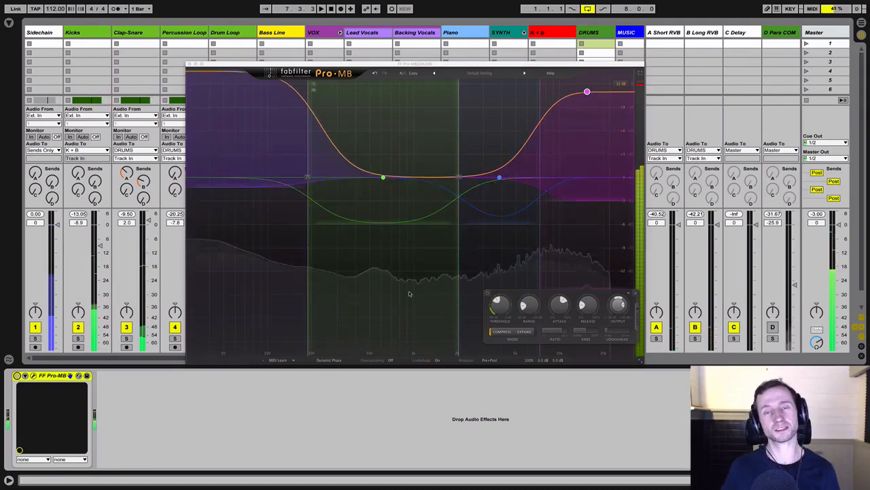
key("space")
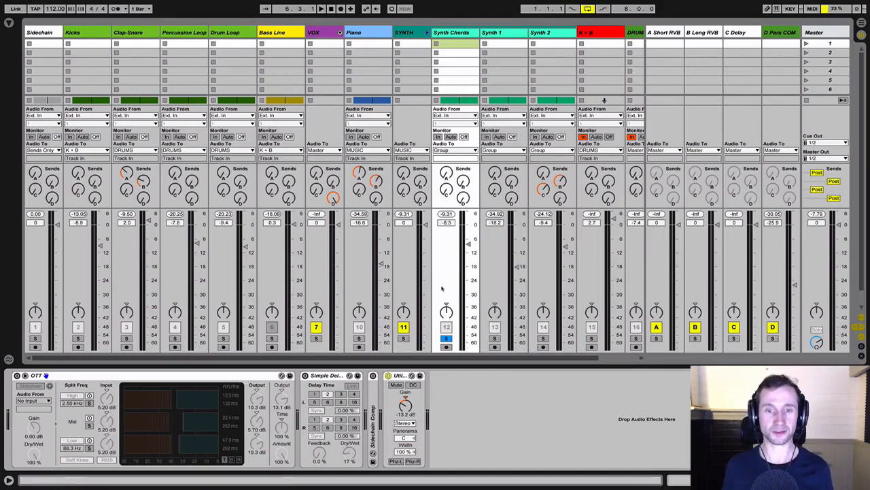
Step: Play the Synth Chords track soloed, and play the full mix with the track out of solo
key("space")
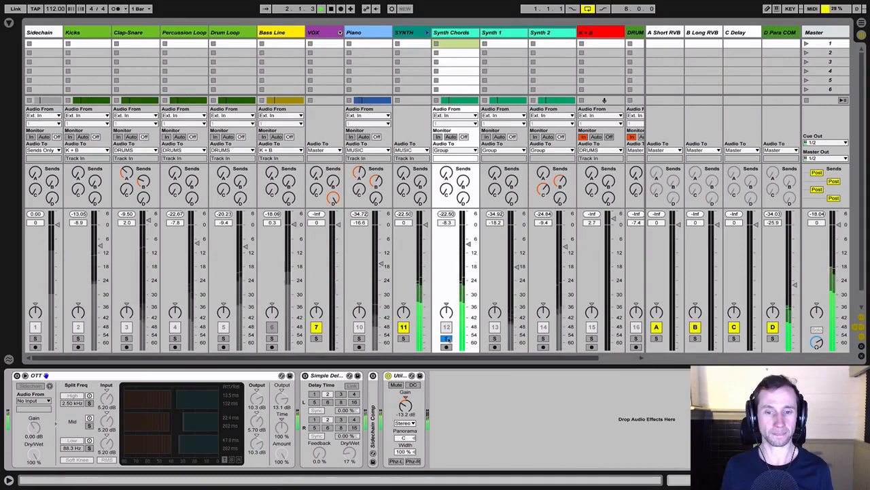
key("space")
left_click(446, 338)
key("space")
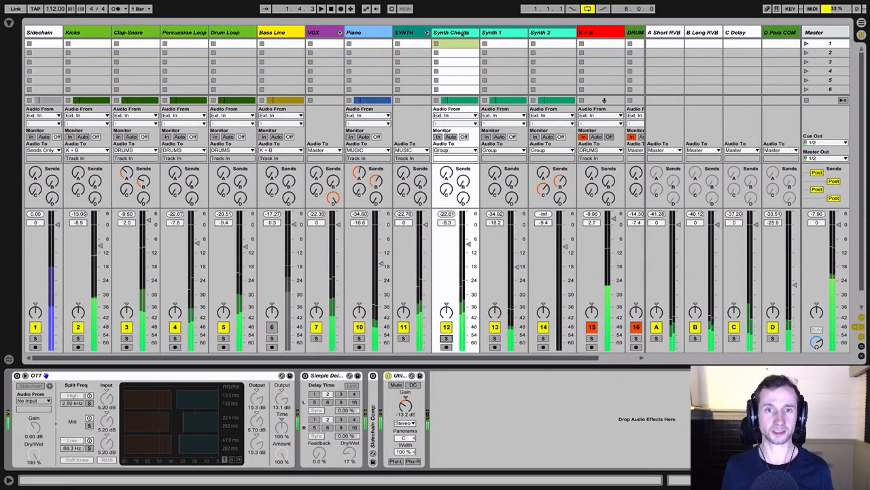
key("space")
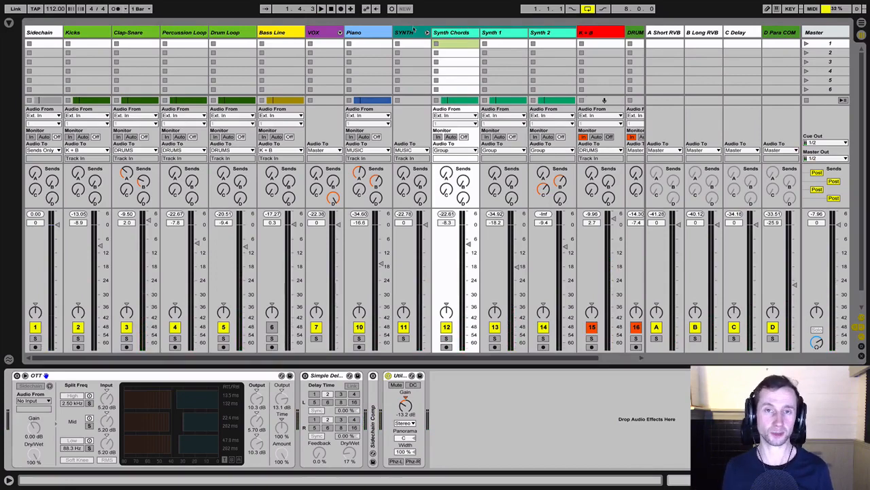
Step: Play the full mix and select the OTT device in the Synth Chords track's effect chain
key("space")
left_click(411, 32)
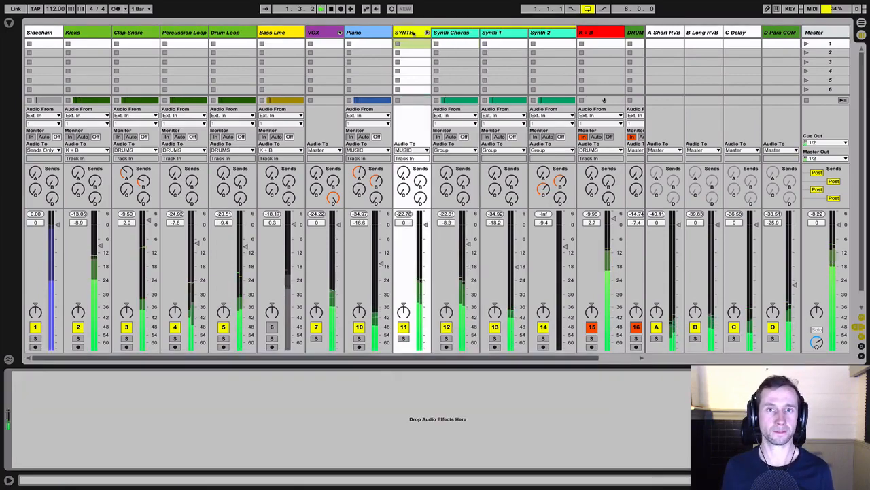
left_click(450, 33)
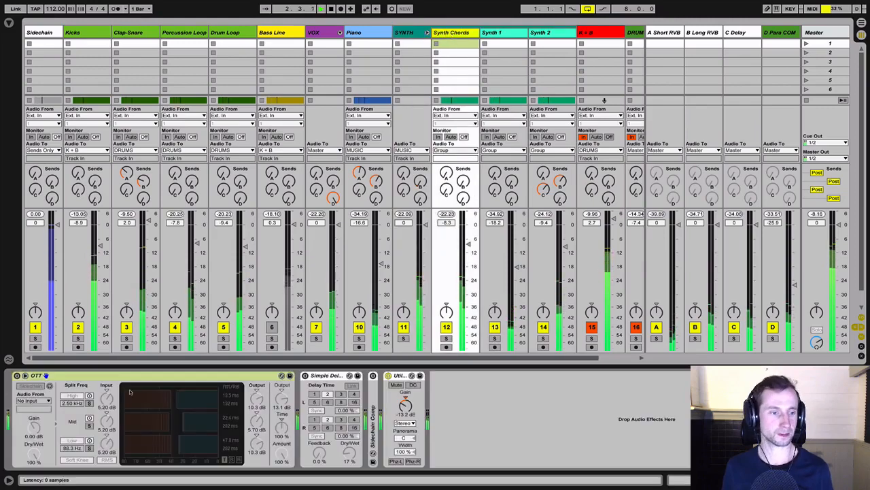
left_click(99, 376)
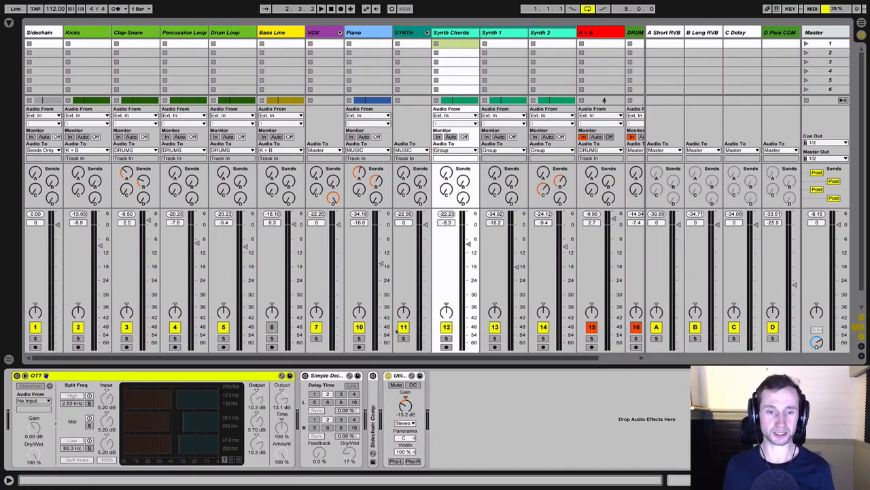
Step: Solo Synth Chords and compare its playback with OTT switched off and on, leaving the device on
left_click(446, 338)
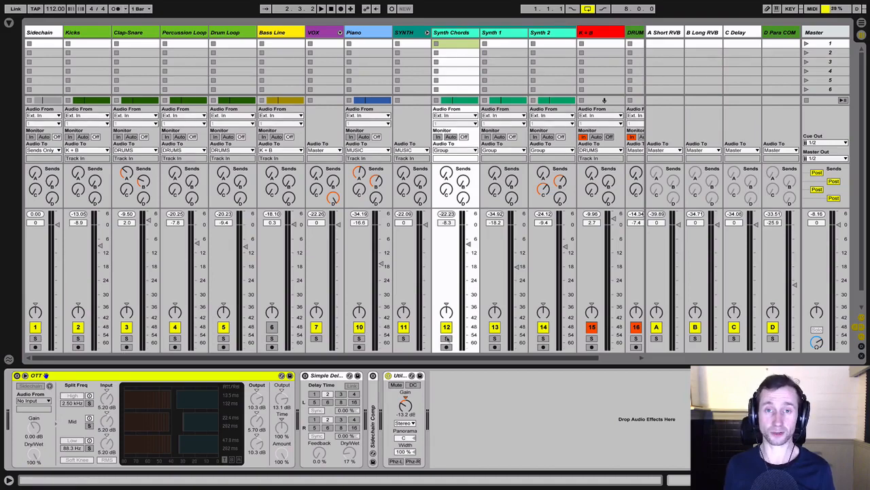
key("space")
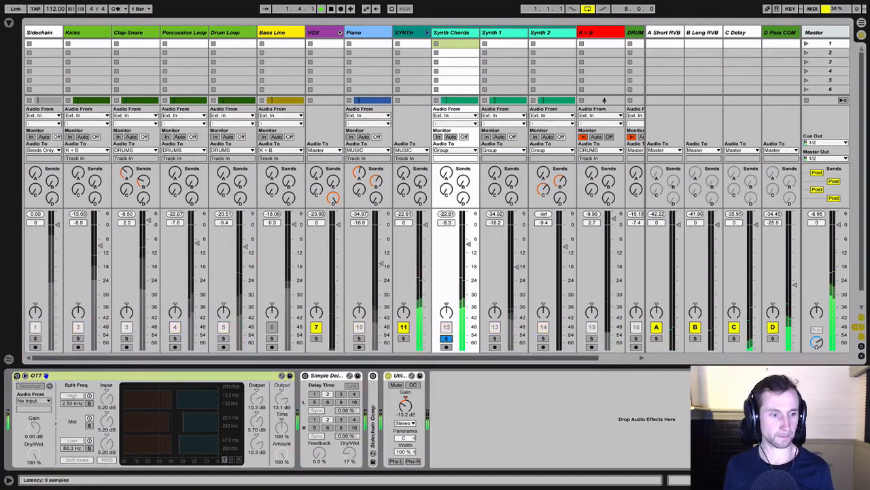
left_click(16, 375)
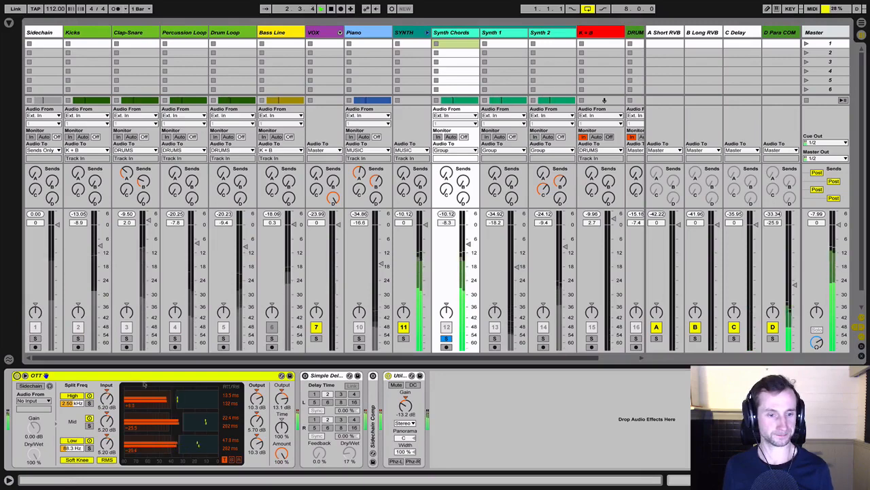
left_click(17, 375)
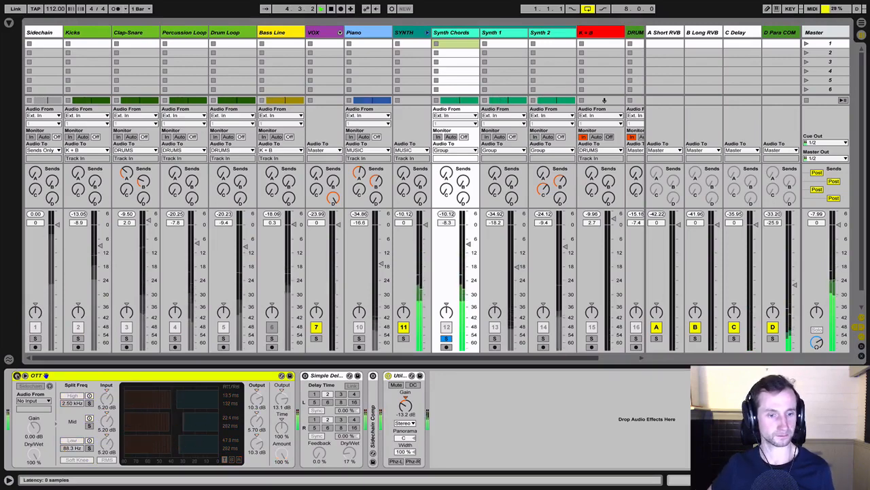
left_click(17, 375)
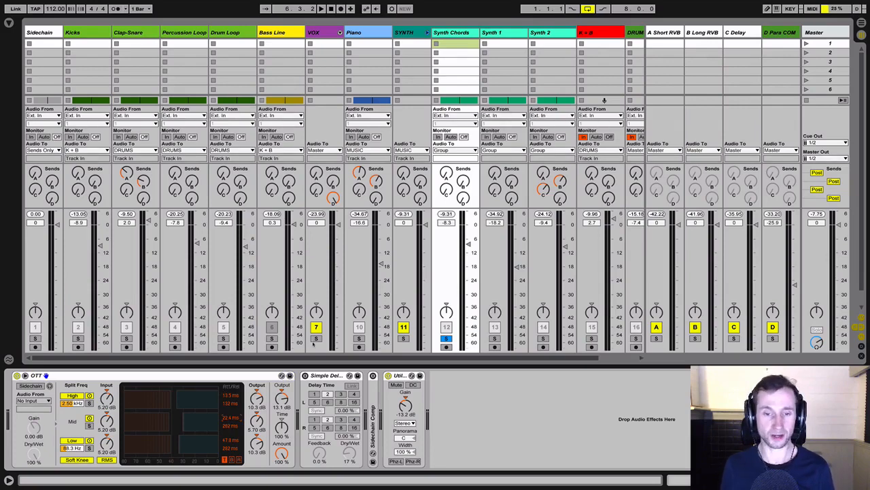
key("space")
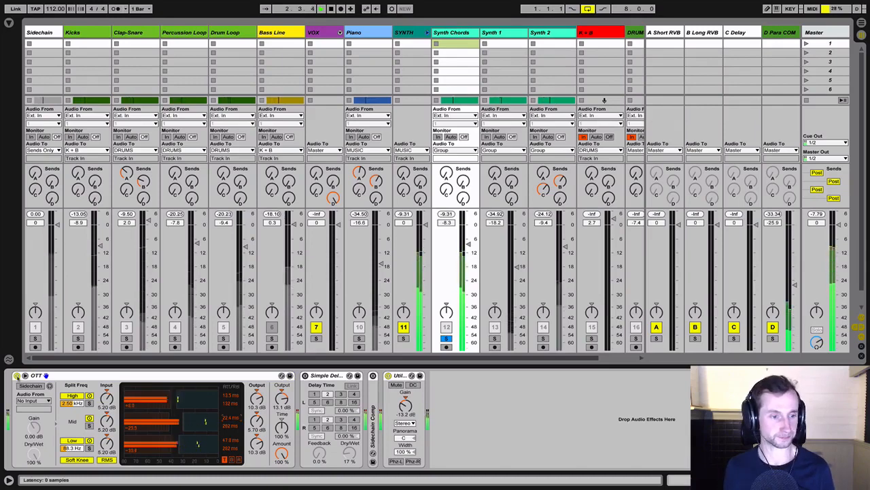
left_click(17, 376)
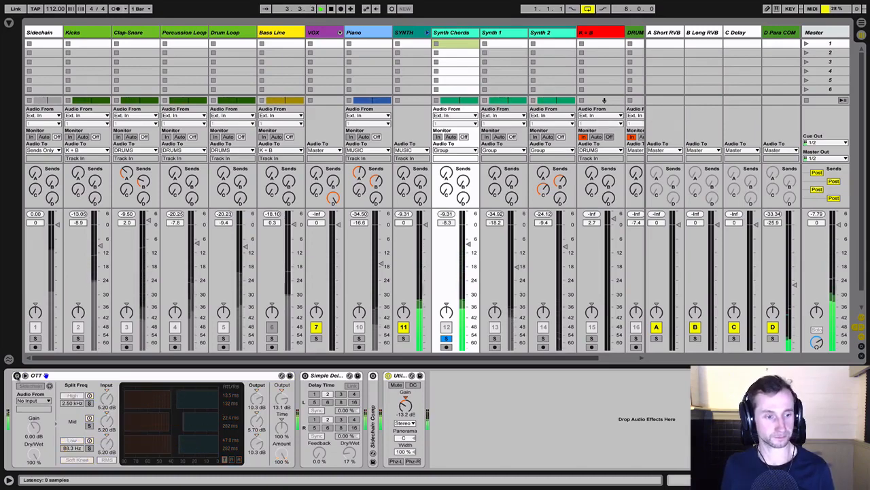
left_click(17, 375)
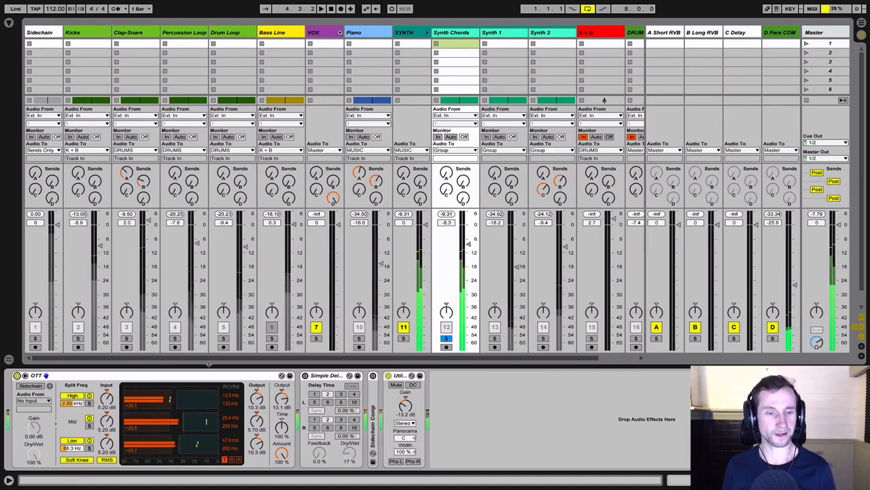
key("space")
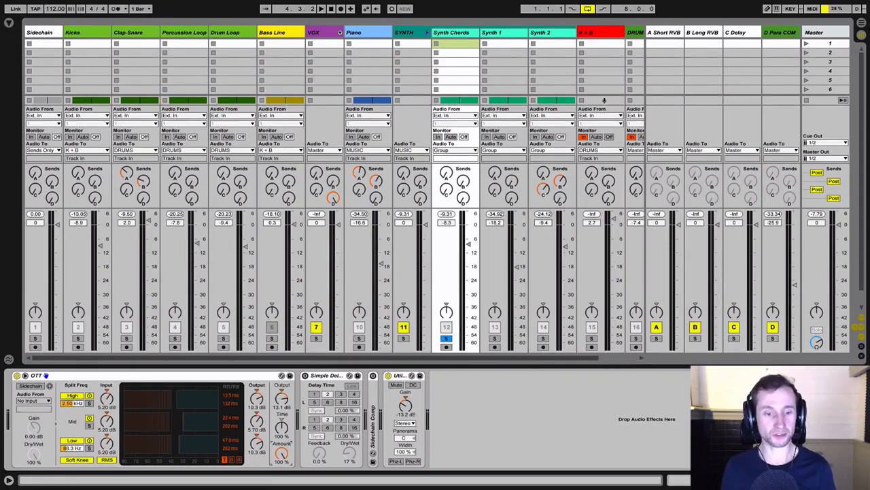
Step: Lower OTT's Amount to 10 % and gradually raise it to 79 % while Synth Chords plays
left_click(176, 375)
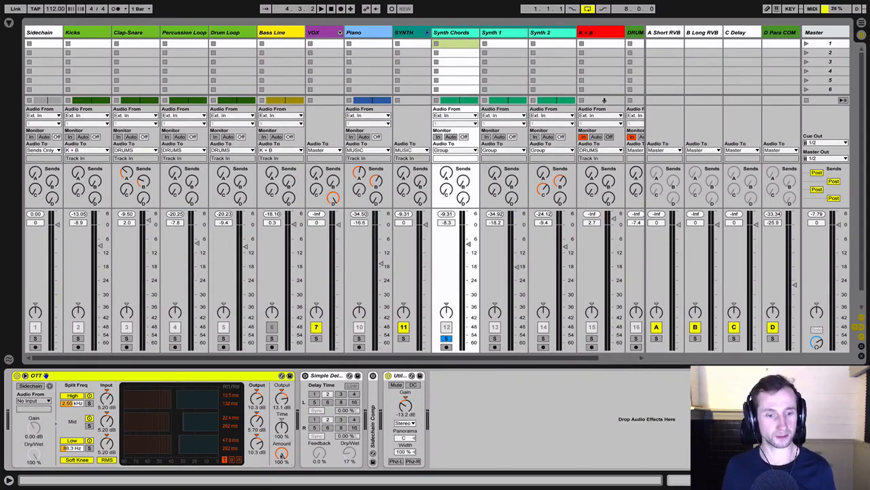
left_click(281, 452)
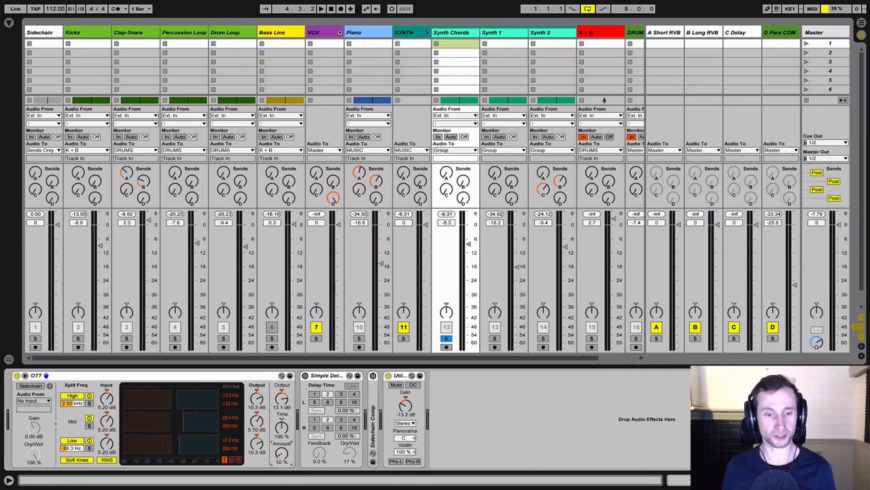
key("space")
mouse_move(280, 452)
left_mouse_down()
mouse_move(281, 400)
mouse_move(281, 452)
mouse_move(281, 441)
left_mouse_up()
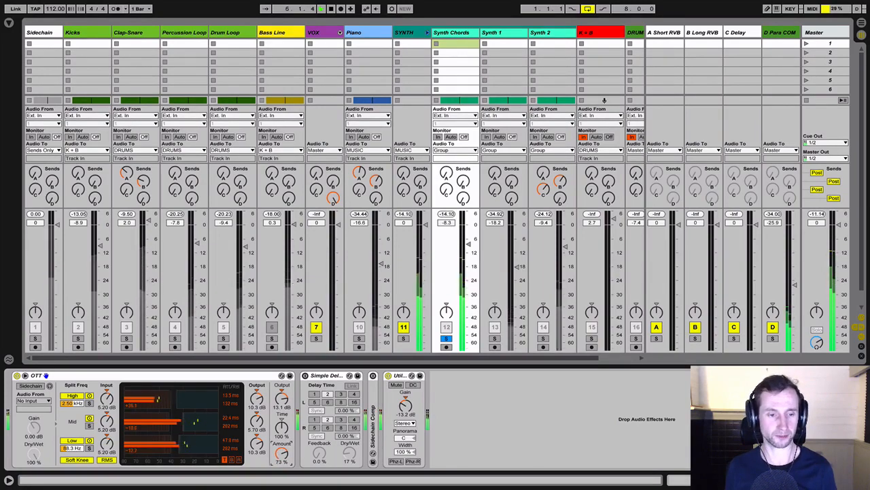
Step: Take Synth Chords out of solo and compare the full mix with OTT switched off and on, leaving it on
left_click(446, 338)
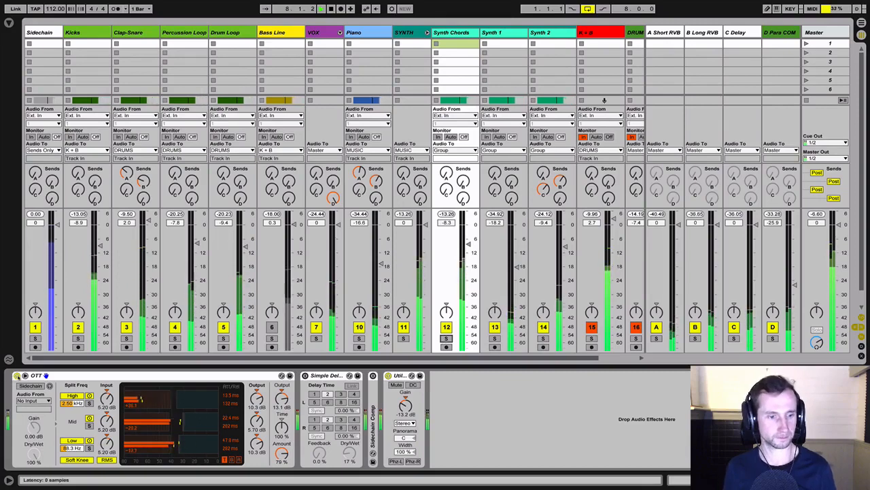
left_click(17, 375)
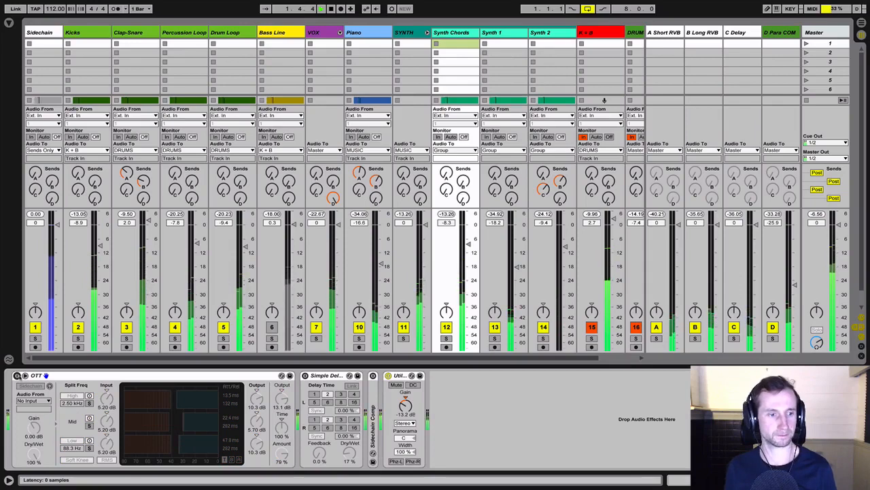
left_click(17, 375)
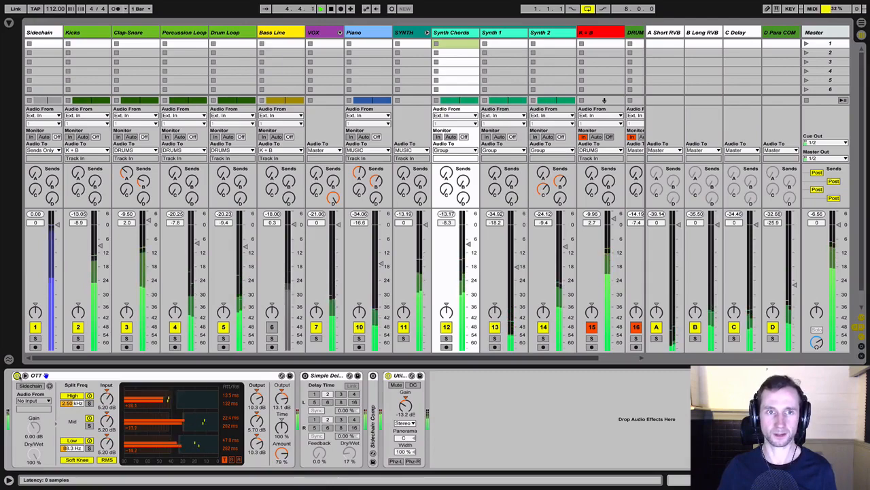
key("space")
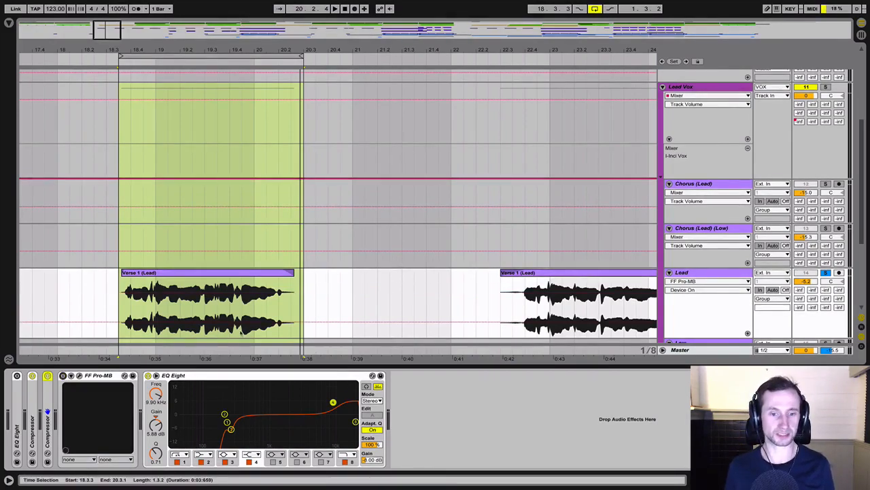
Step: Play the looped Lead vocal, try cutting EQ Eight's band 4 by 9.55 dB at 8.20 kHz, and undo the cut
key("space")
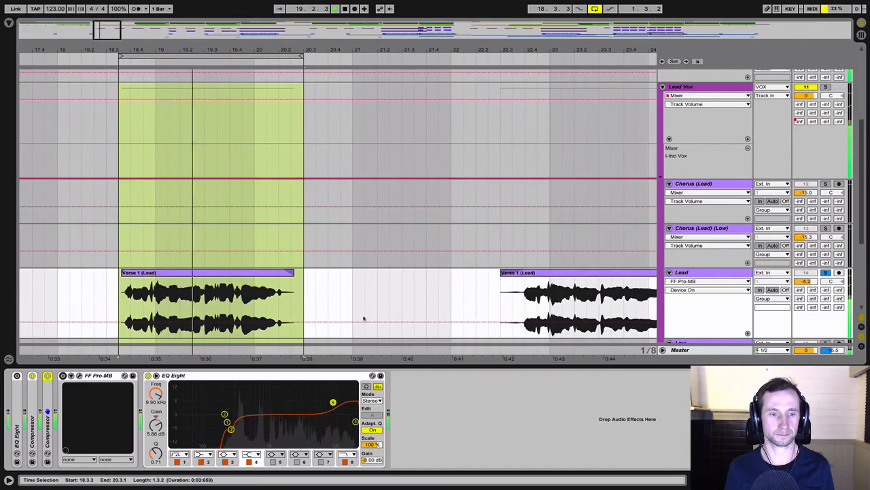
key("space")
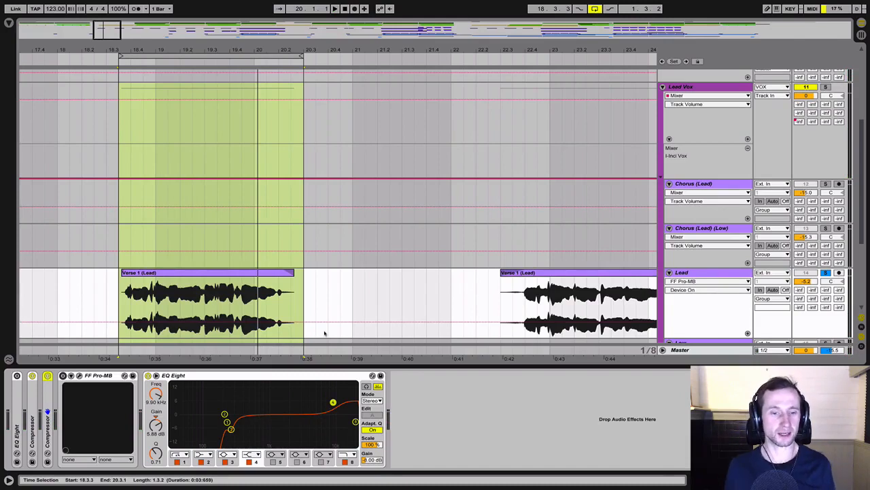
left_click(328, 386)
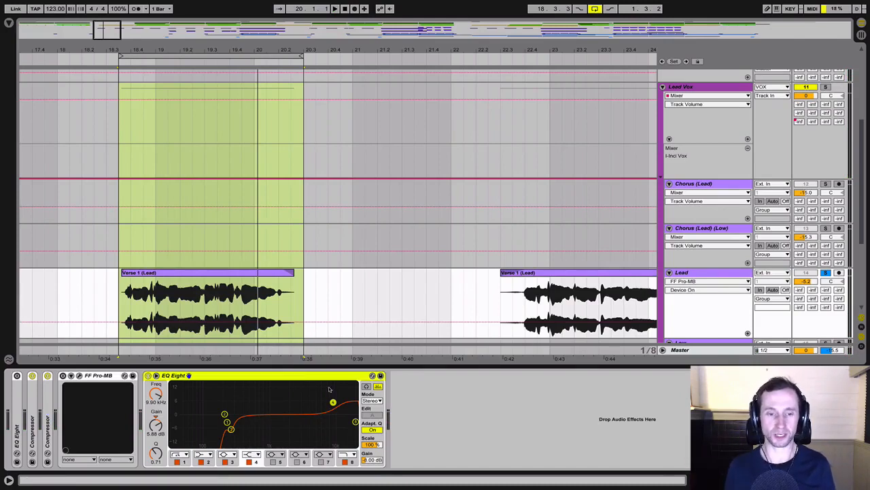
key("space")
left_click_drag(333, 402, 328, 434)
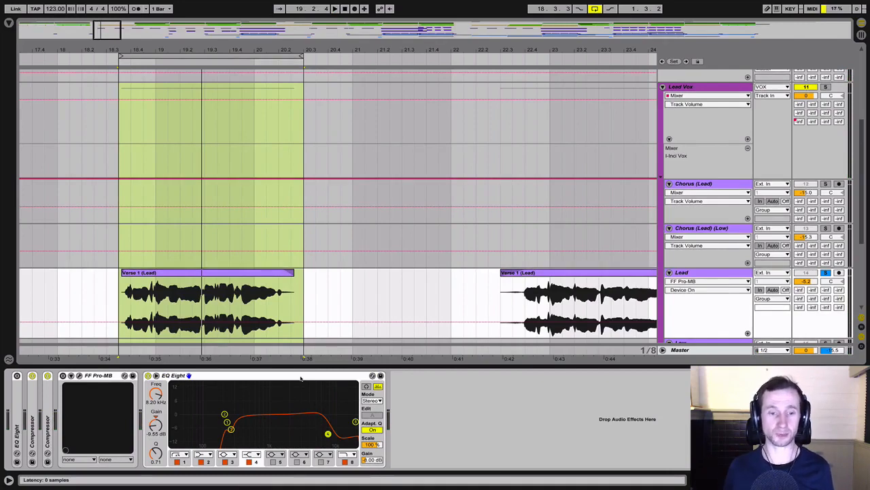
key("ctrl+z")
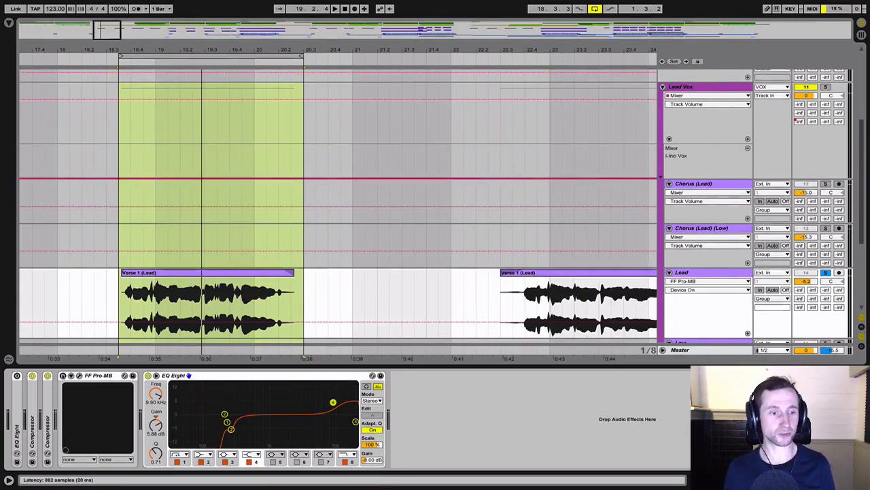
Step: Switch on and open Pro-MB on the Lead track, and play the loop with its high-frequency band soloed and bypassed
left_click(62, 375)
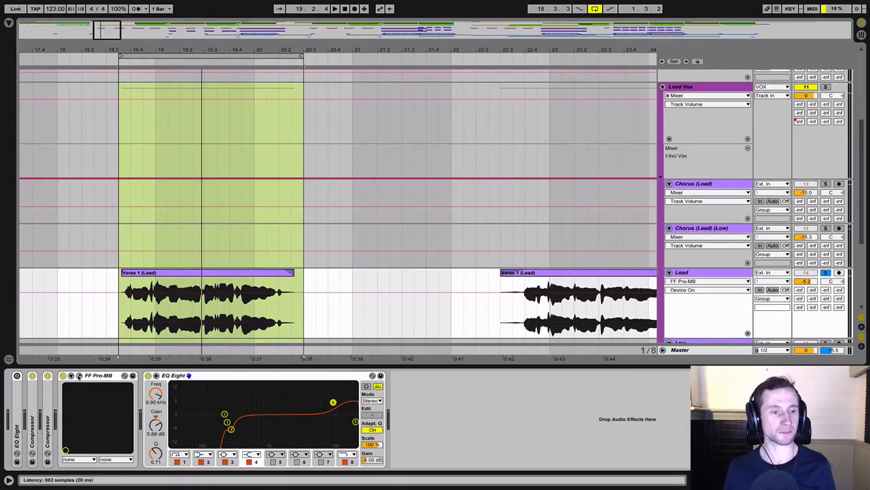
left_click(78, 376)
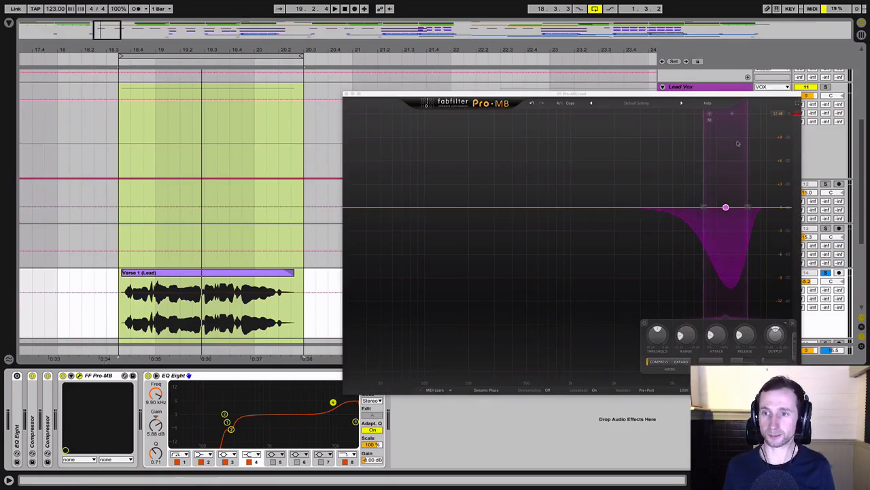
left_click(709, 115)
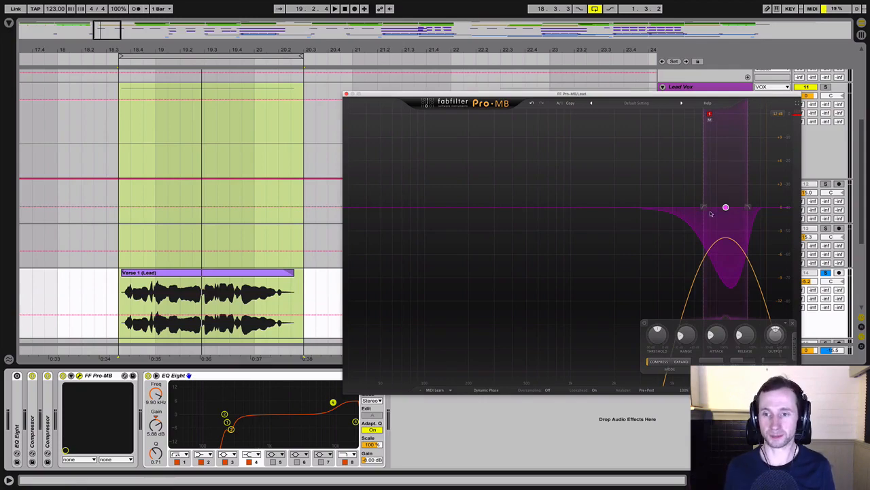
left_click(644, 322)
key("space")
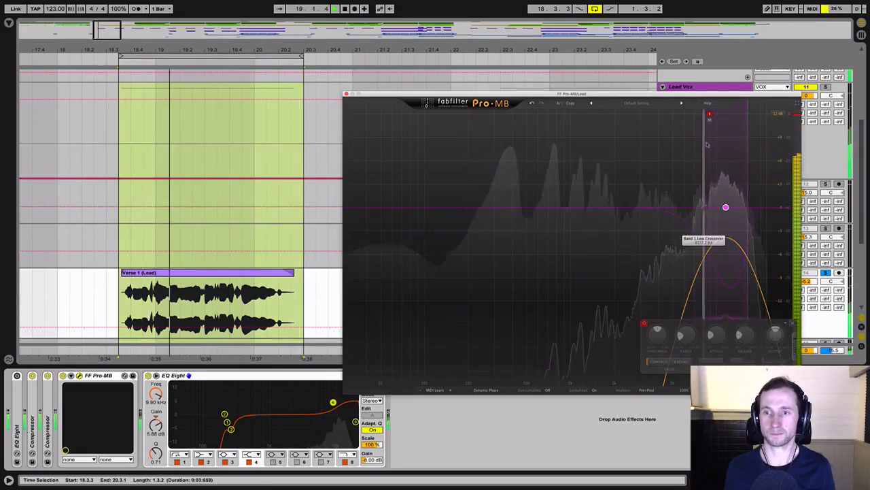
Step: Take Pro-MB's high-frequency band out of solo and bypass, and play the looped Lead vocal with it active
key("space")
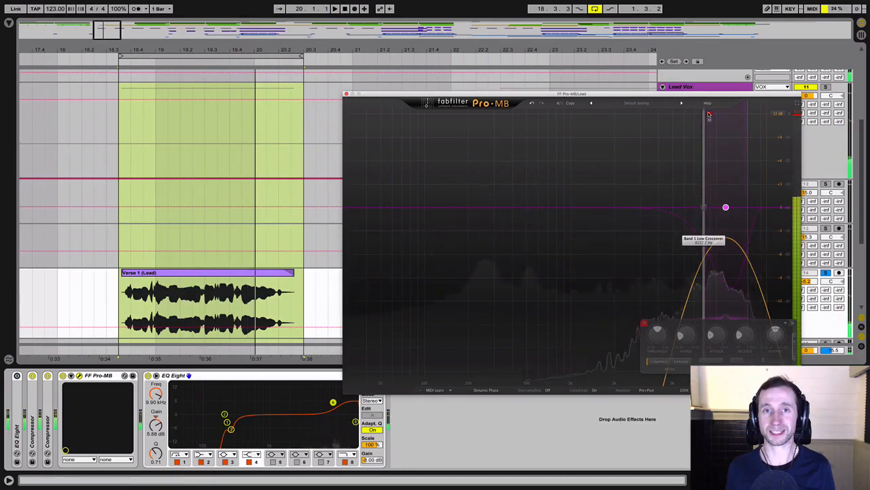
mouse_move(708, 114)
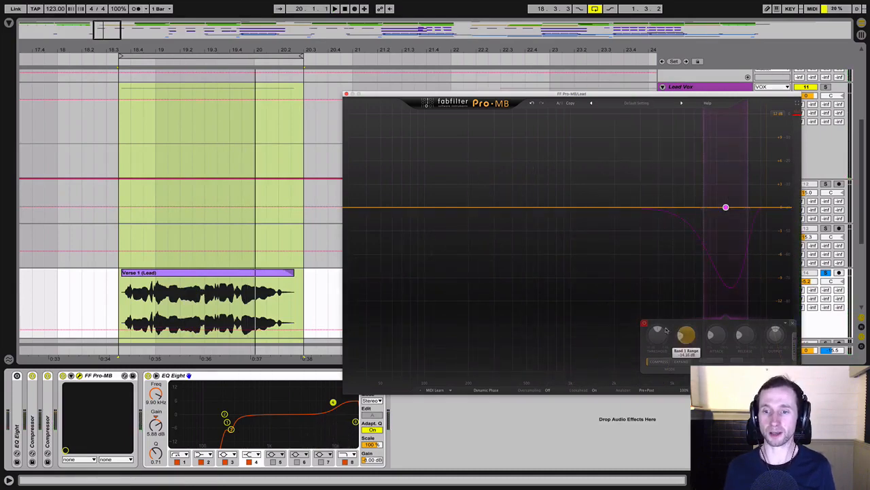
key("space")
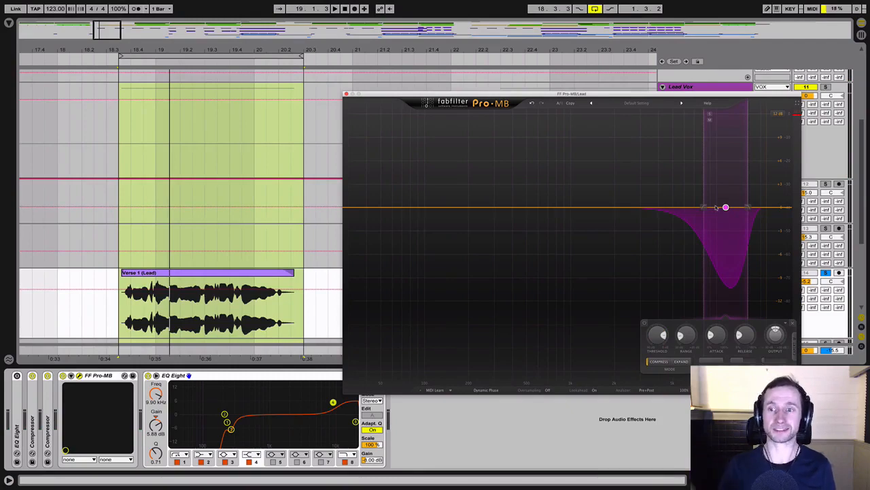
key("space")
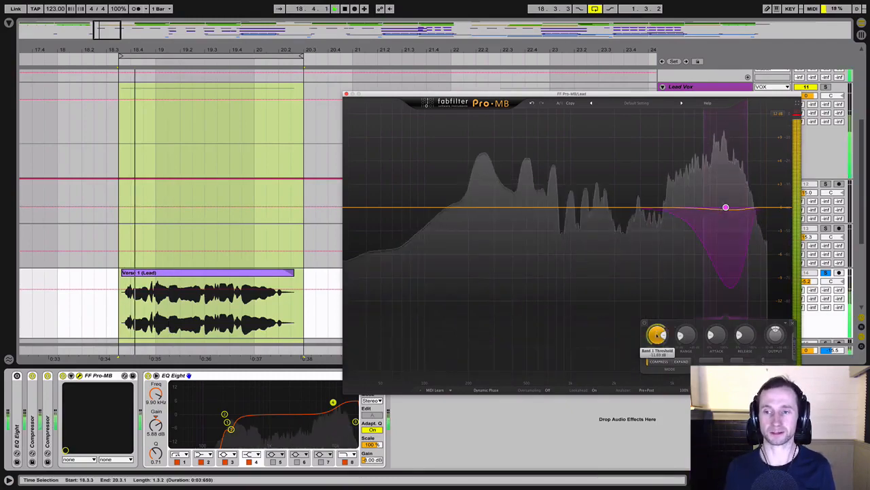
Step: Lower the high-frequency band's threshold to about -24.4 dB and compare the Lead loop with Pro-MB switched off and on, leaving it on
left_click_drag(657, 335, 657, 347)
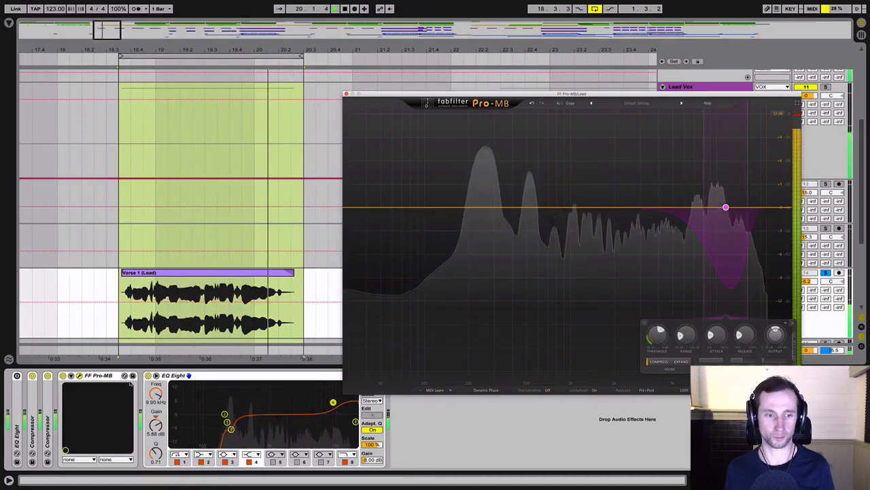
left_click(63, 375)
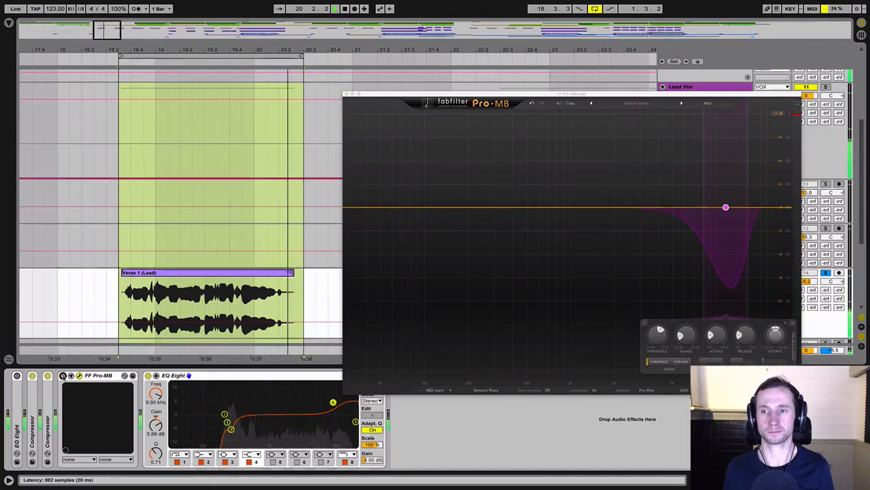
left_click(62, 375)
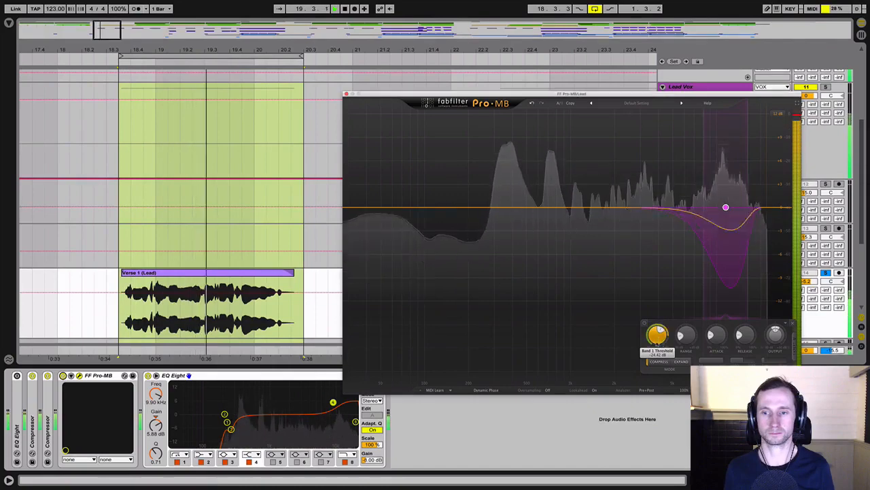
key("space")
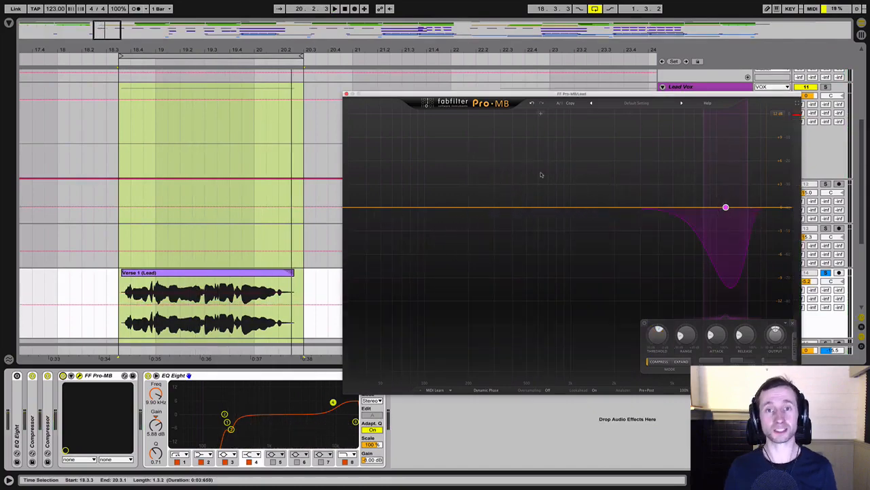